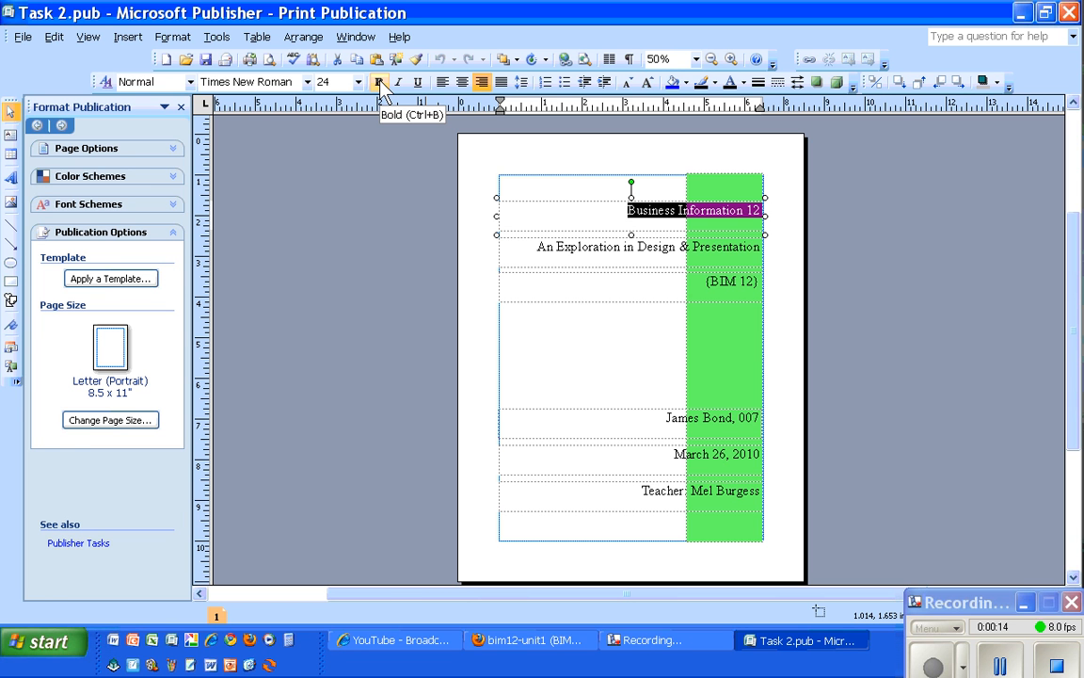
# Make the "Business Information 12" title and the "An Exploration in Design & Presentation" subtitle bold
pyautogui.click(380, 83)
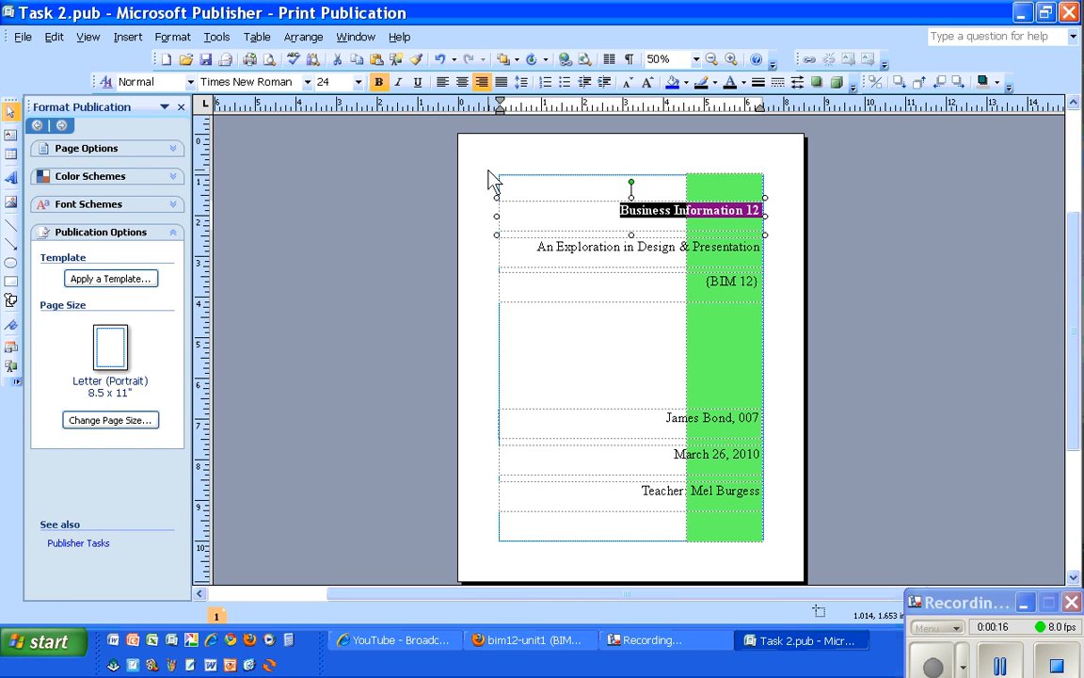
pyautogui.moveTo(538, 247); pyautogui.dragTo(711, 252)
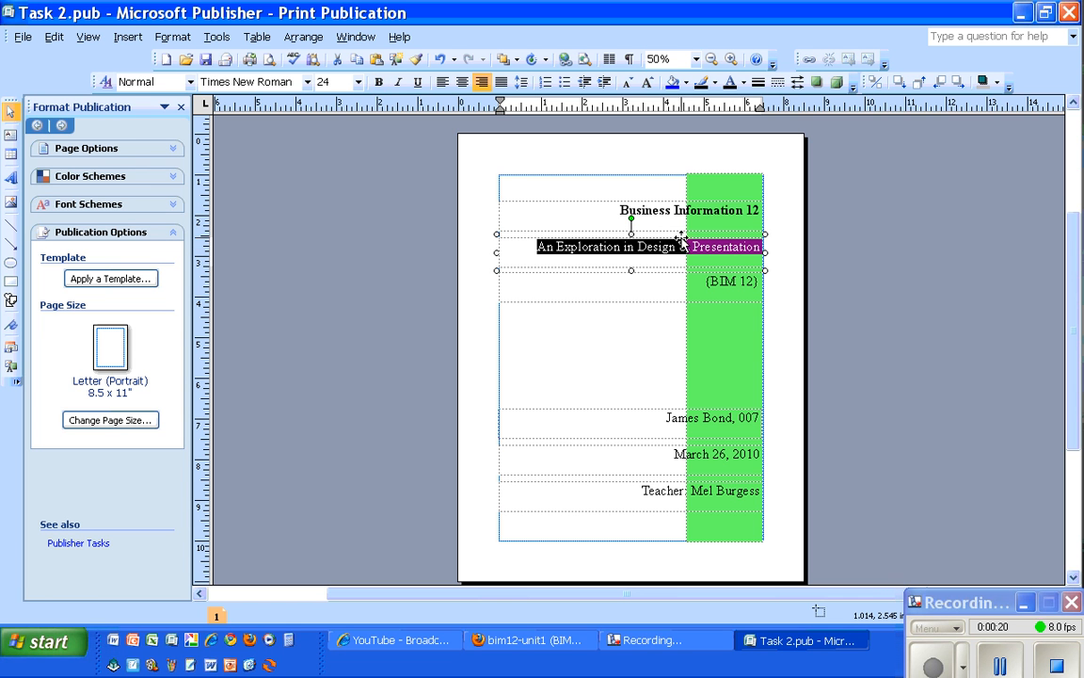
pyautogui.click(378, 82)
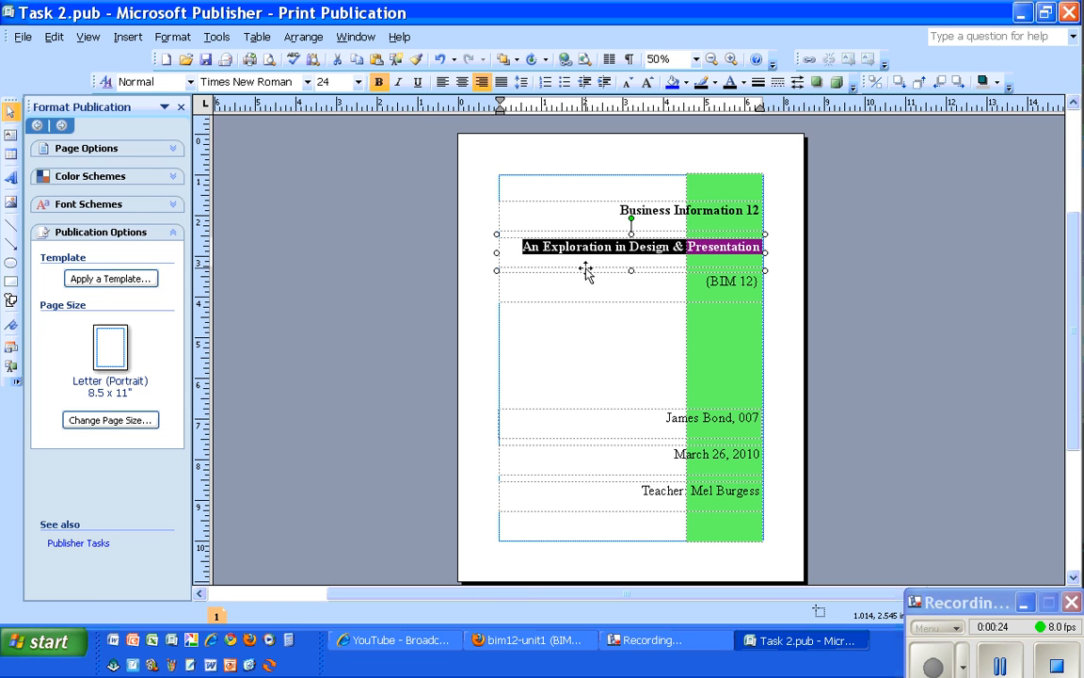
pyautogui.click(628, 285)
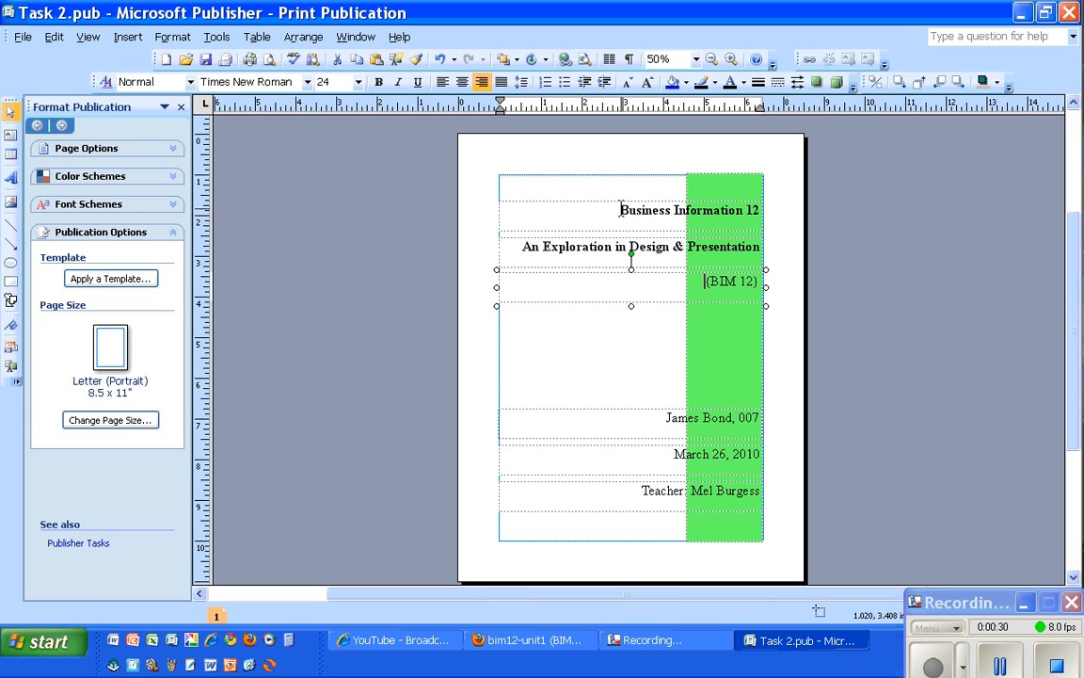
# Change the font of the "Business Information 12" title to Goudy Stout
pyautogui.moveTo(619, 210); pyautogui.dragTo(762, 211)
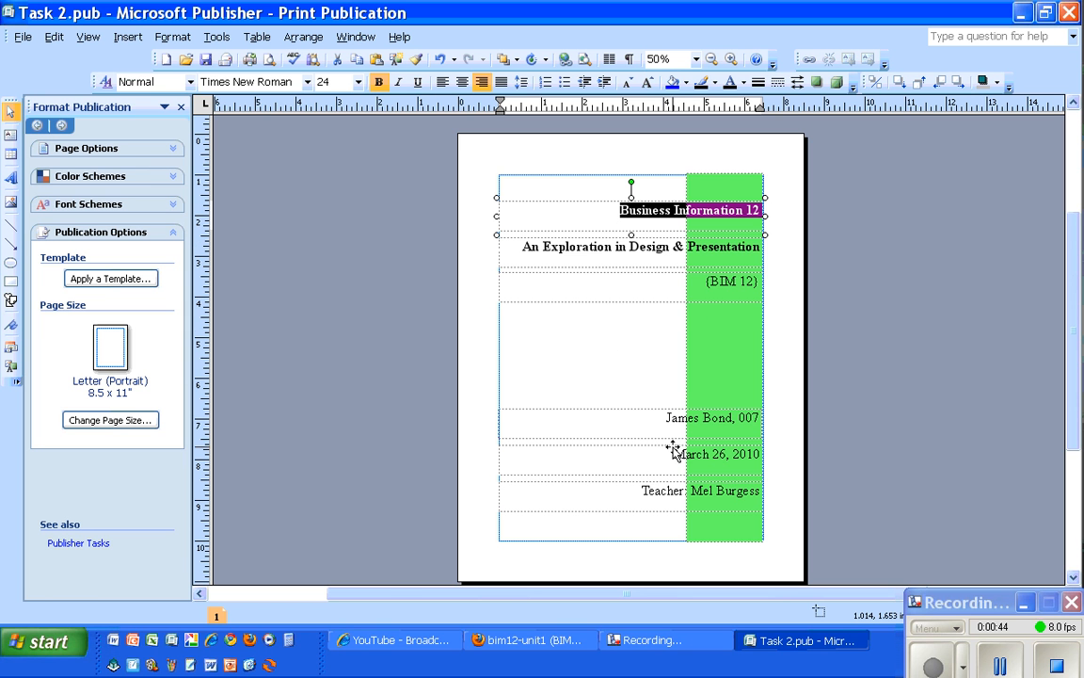
pyautogui.click(306, 82)
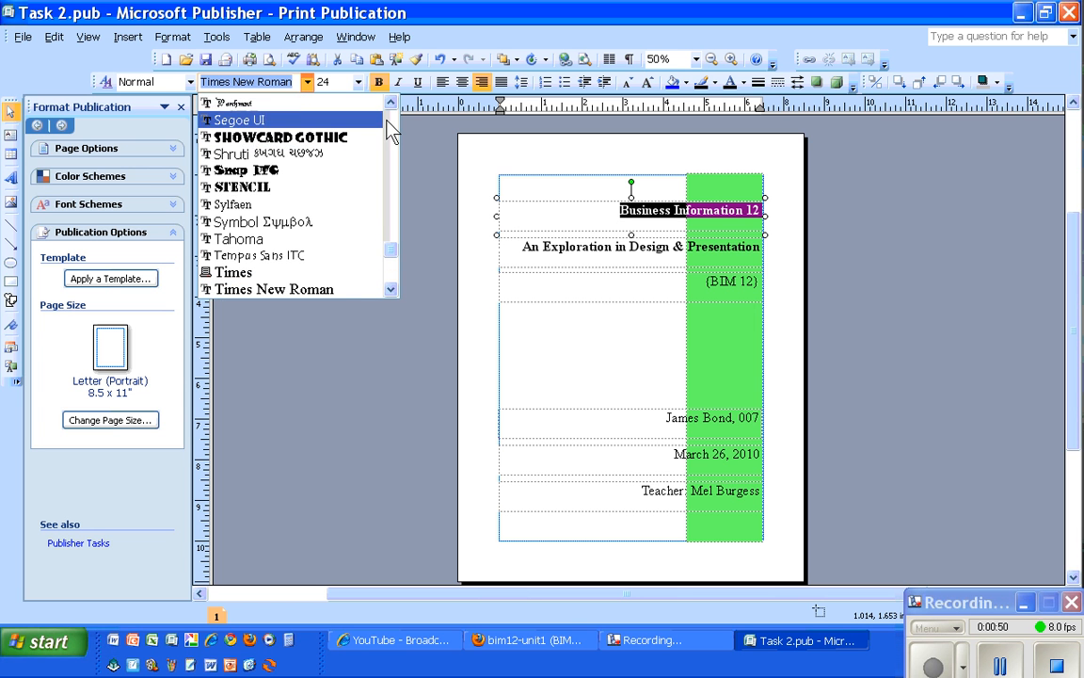
pyautogui.scroll(10, 387, 121)
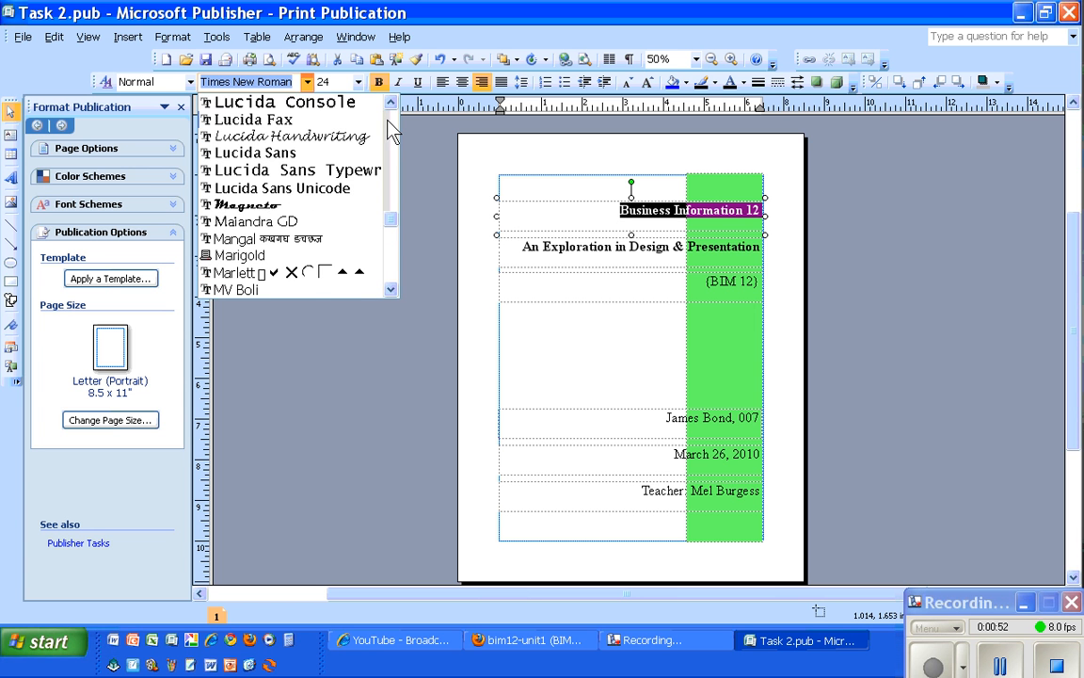
pyautogui.scroll(13, 388, 120)
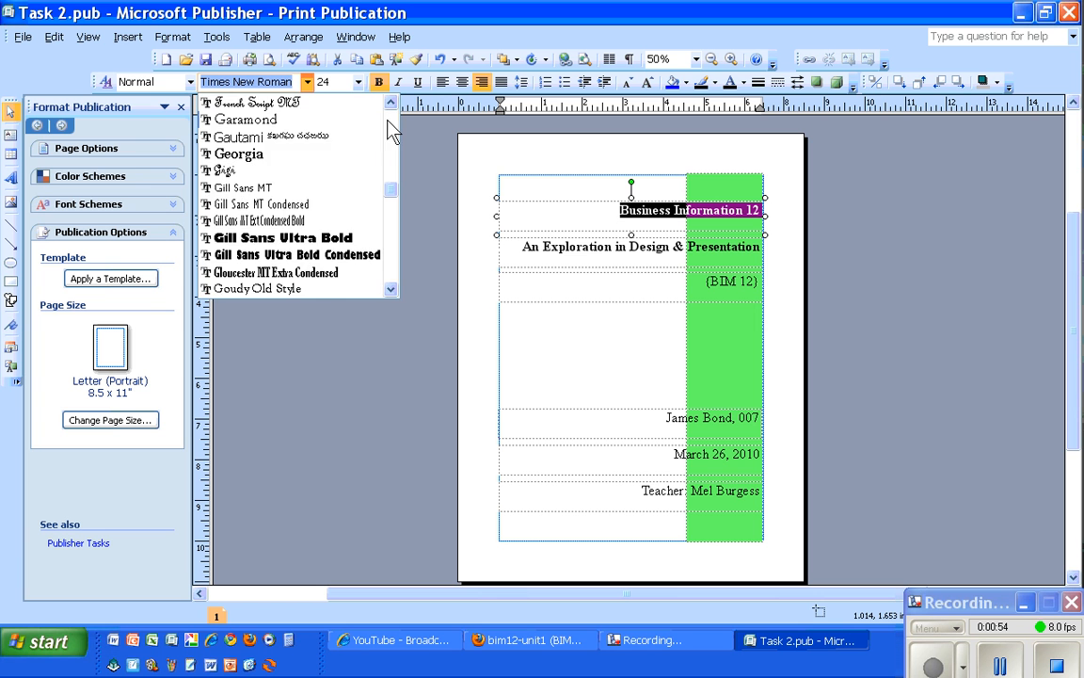
pyautogui.scroll(-4, 388, 270)
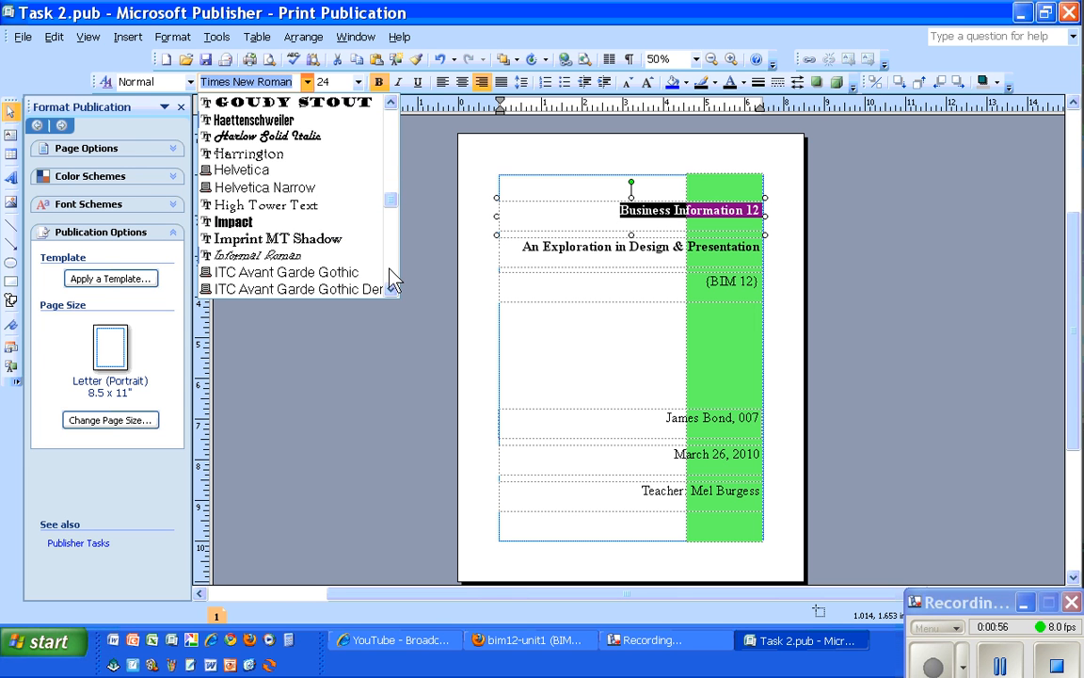
pyautogui.click(304, 105)
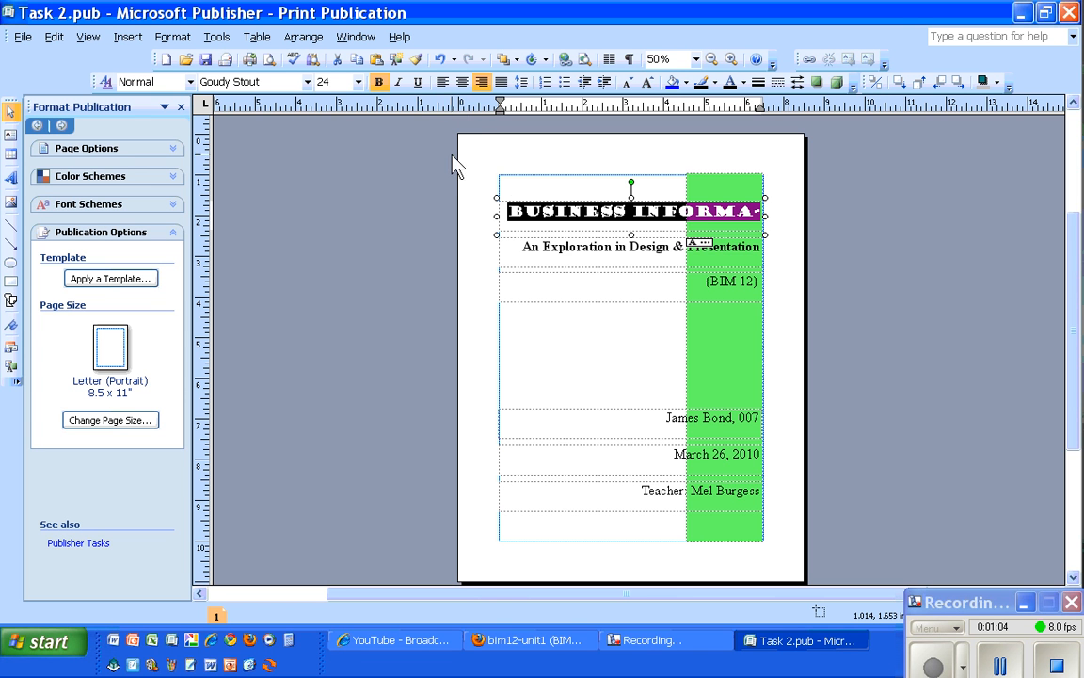
# Reduce the font size of the "Business Information 12" title to 16
pyautogui.click(358, 82)
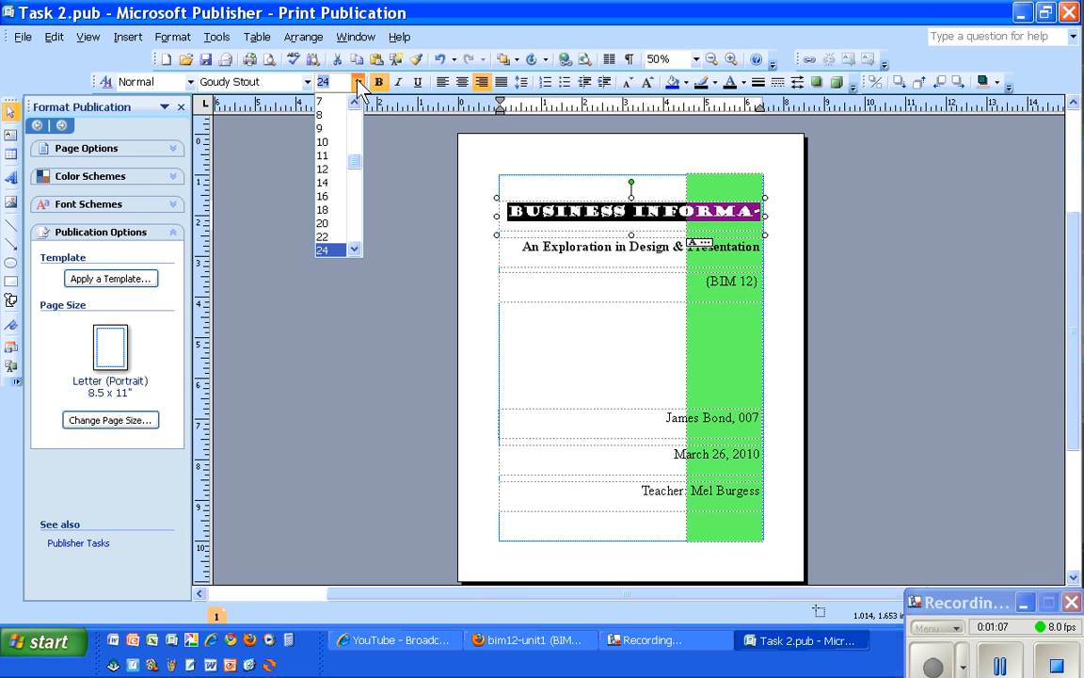
pyautogui.click(346, 210)
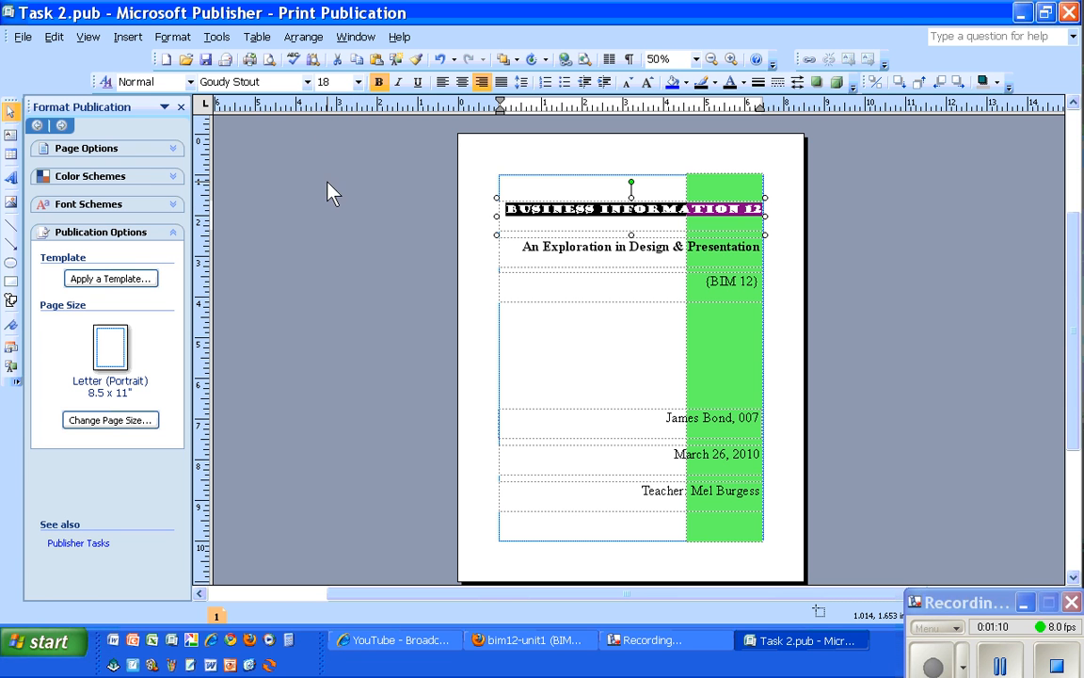
pyautogui.click(360, 81)
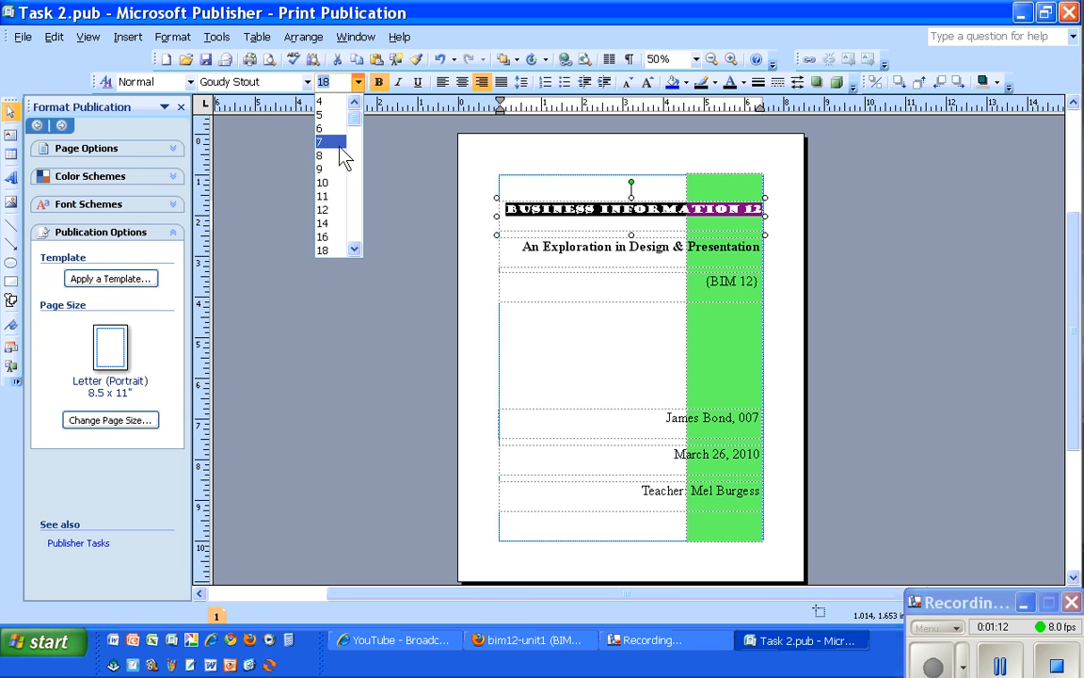
pyautogui.click(299, 228)
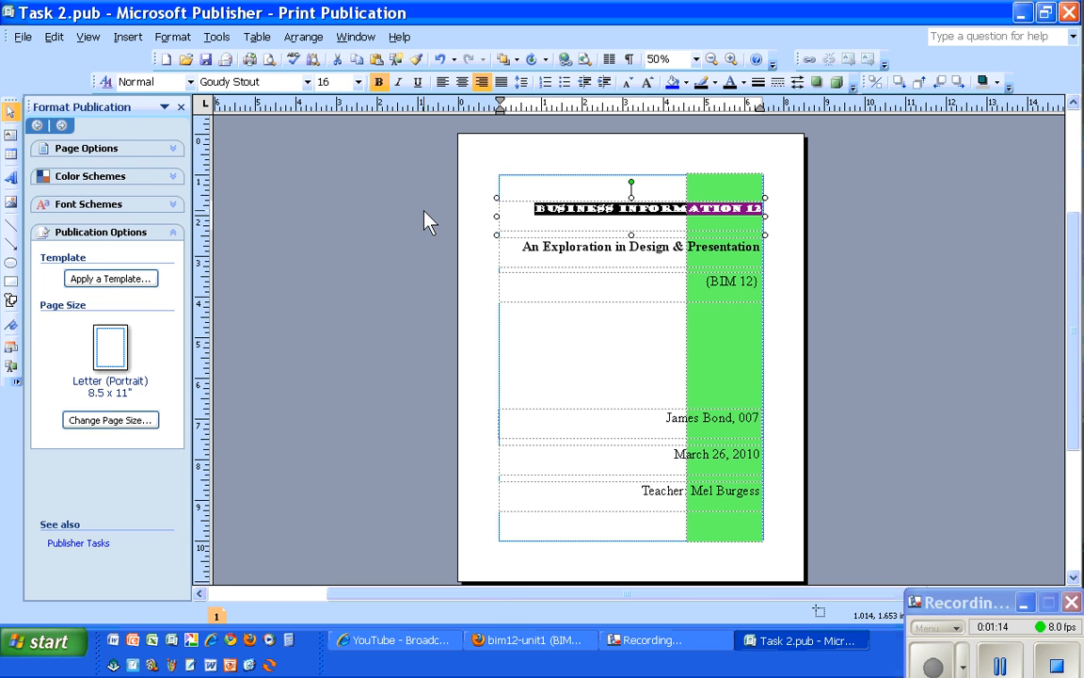
pyautogui.click(545, 185)
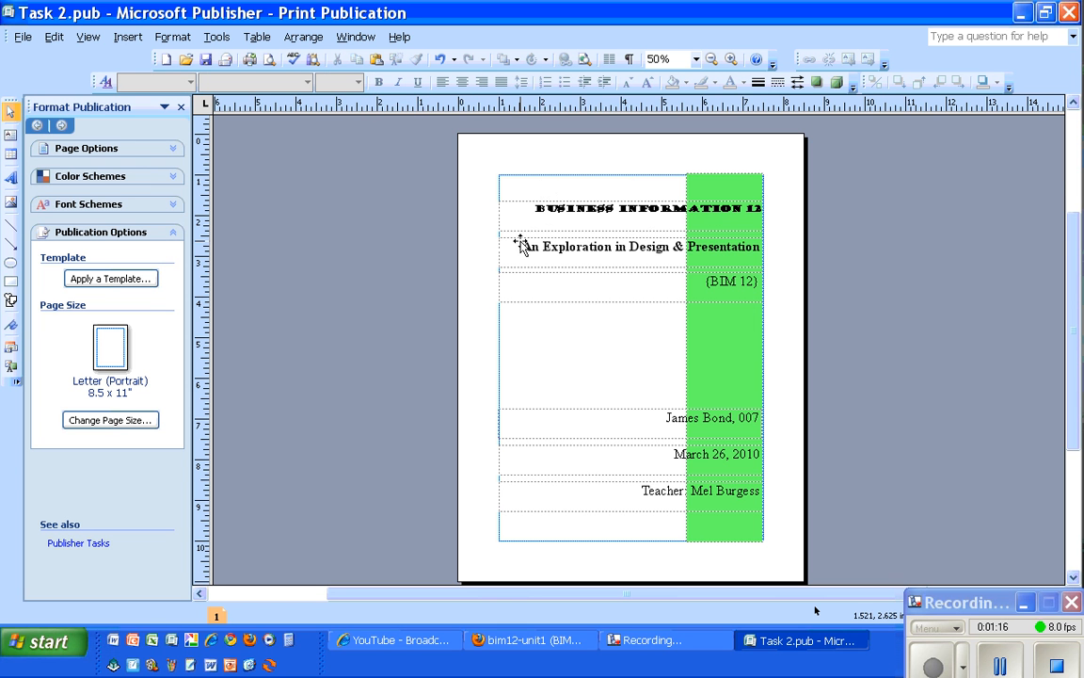
# Format the "An Exploration in Design & Presentation" subtitle in Goudy Stout at font size 14
pyautogui.moveTo(519, 247); pyautogui.dragTo(724, 252)
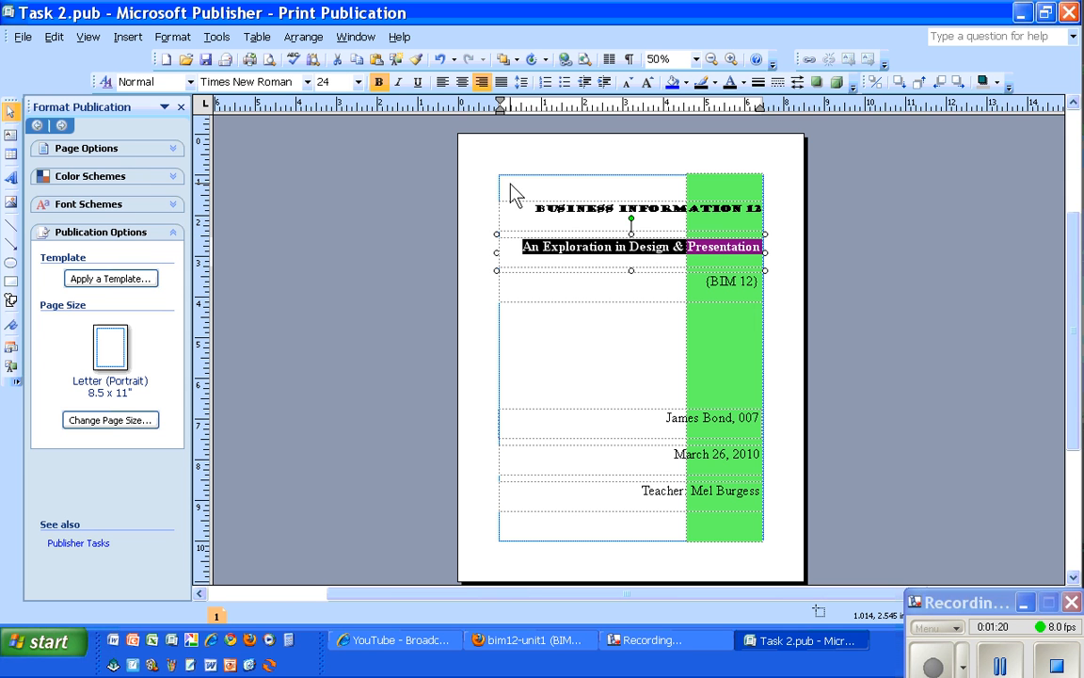
pyautogui.click(307, 82)
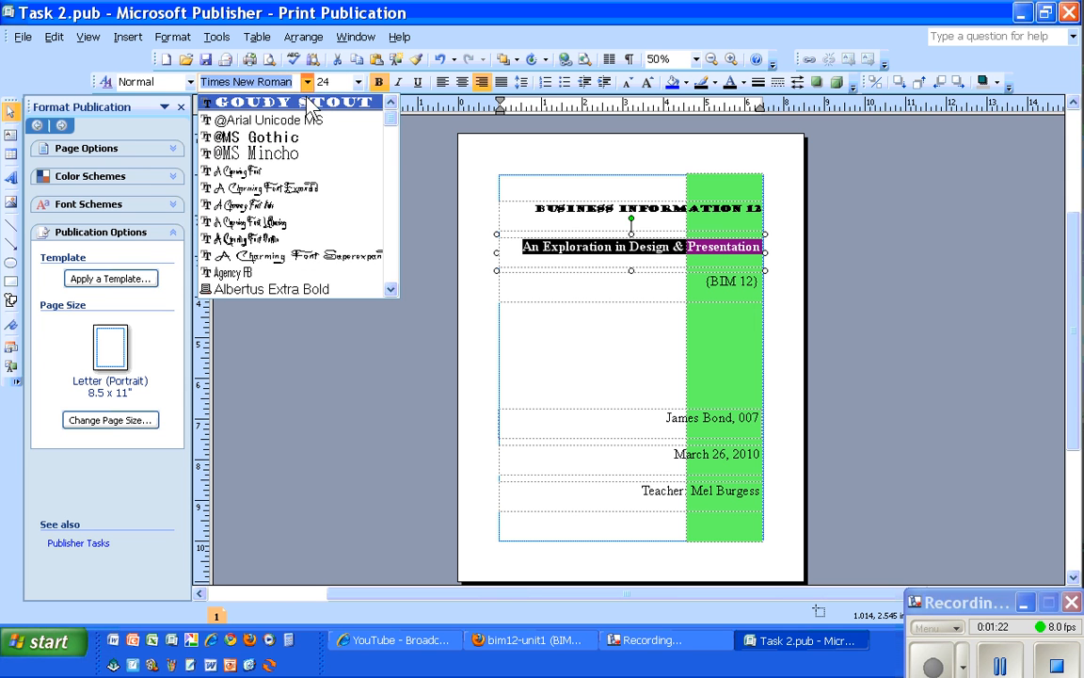
pyautogui.click(307, 100)
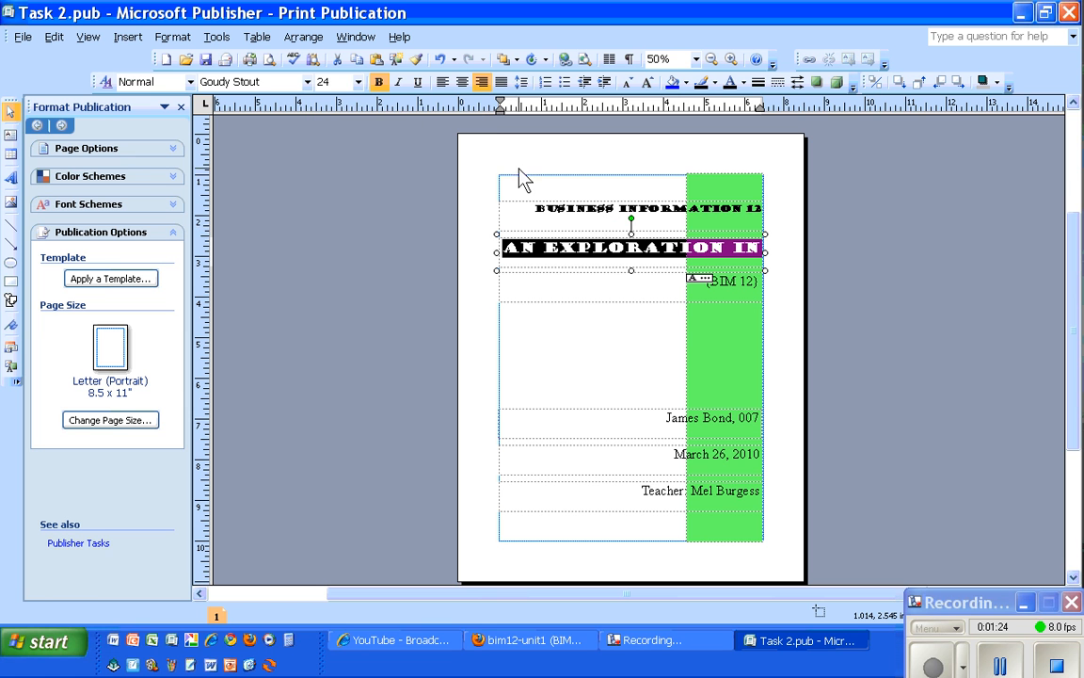
pyautogui.click(357, 82)
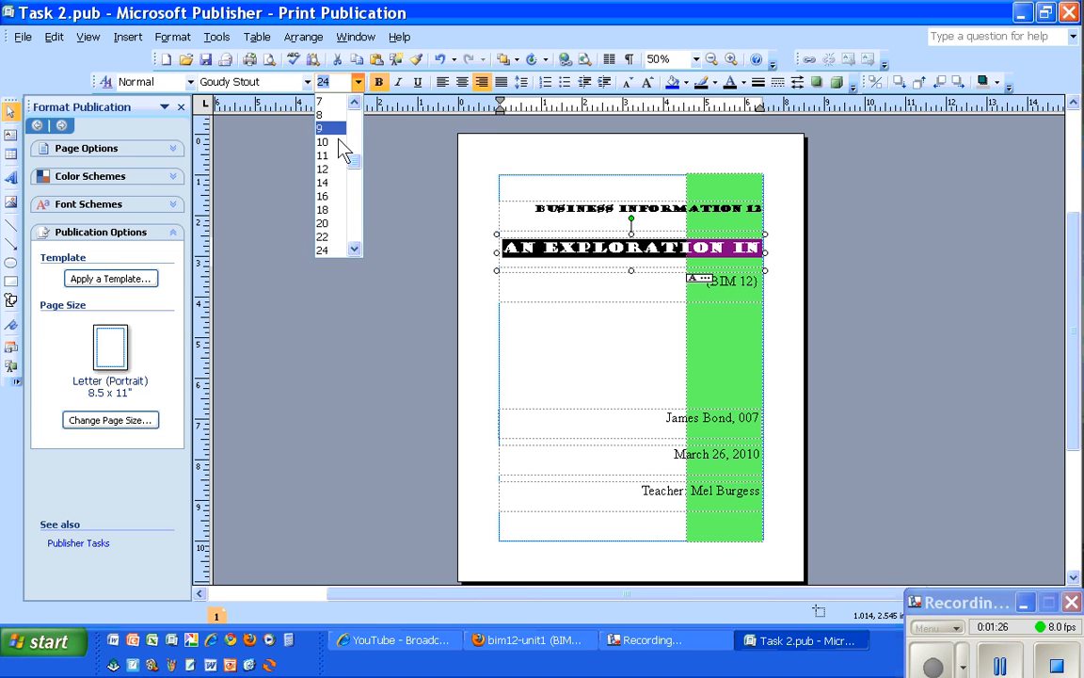
pyautogui.click(327, 223)
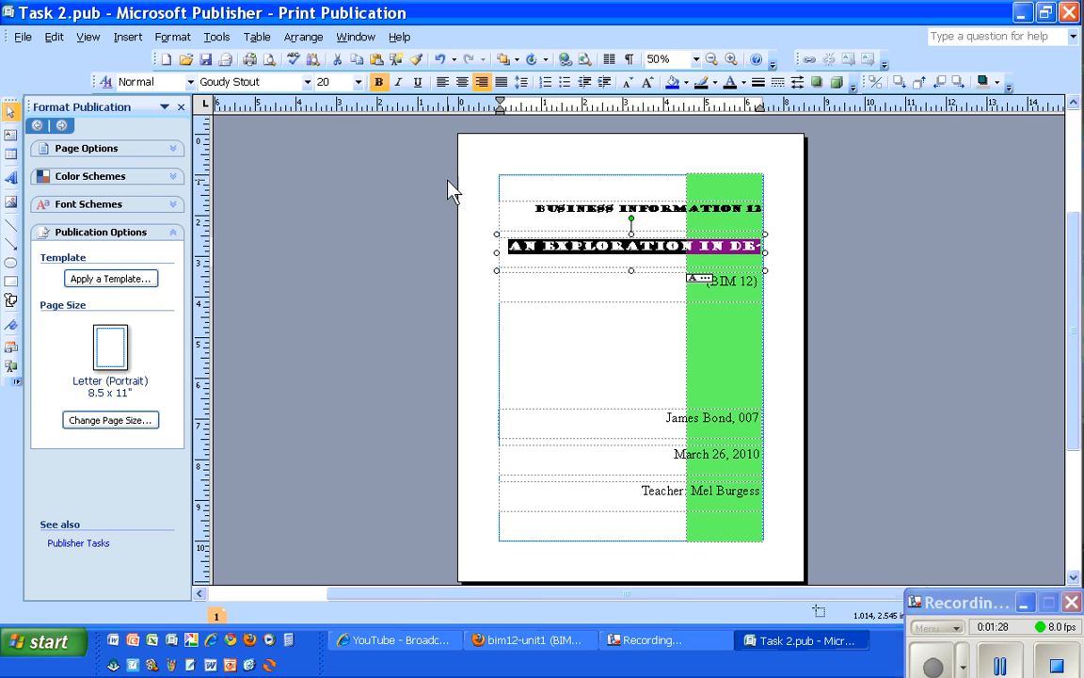
pyautogui.click(357, 82)
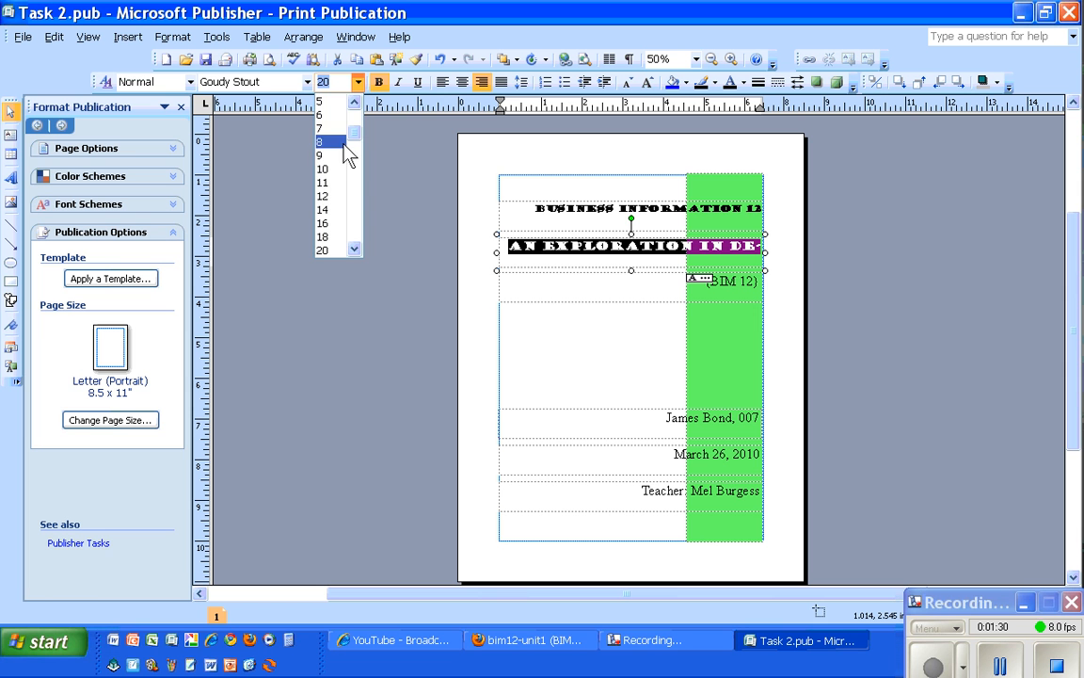
pyautogui.click(325, 210)
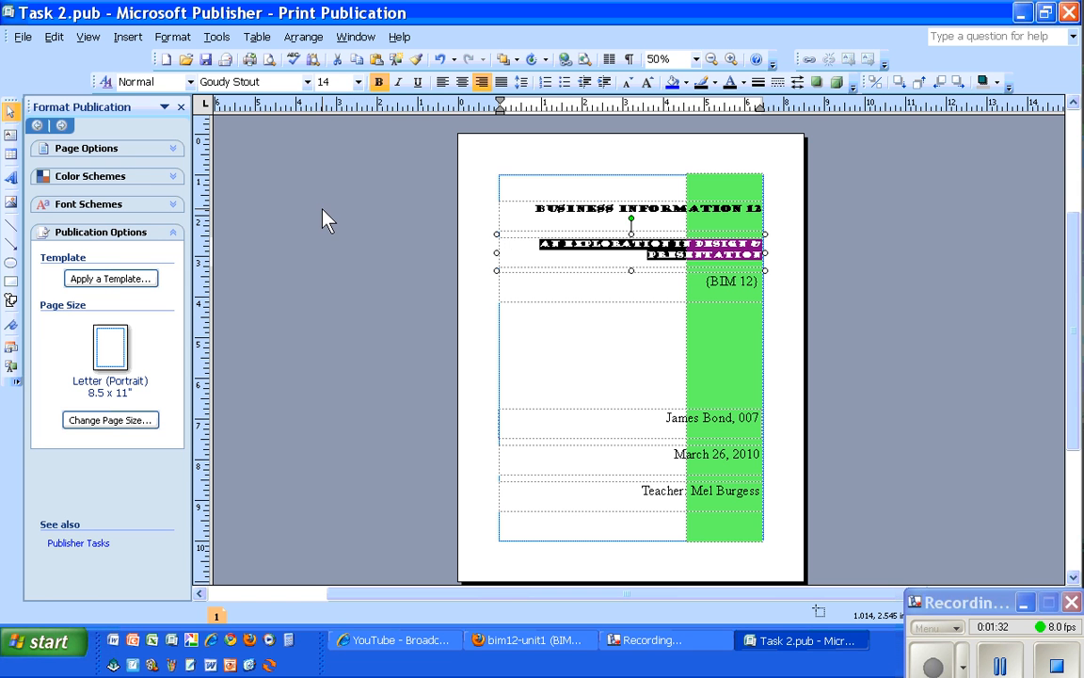
# Examine the restyled title and subtitle up close, and check the rest of the title page down to the teacher line
pyautogui.click(534, 208)
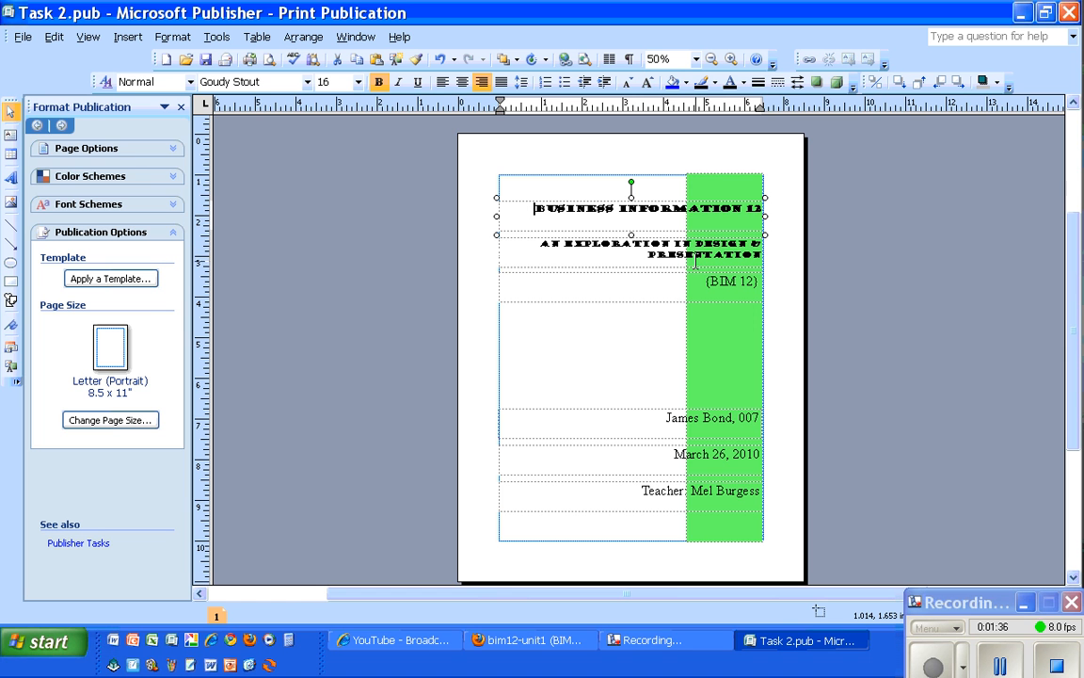
pyautogui.click(730, 59)
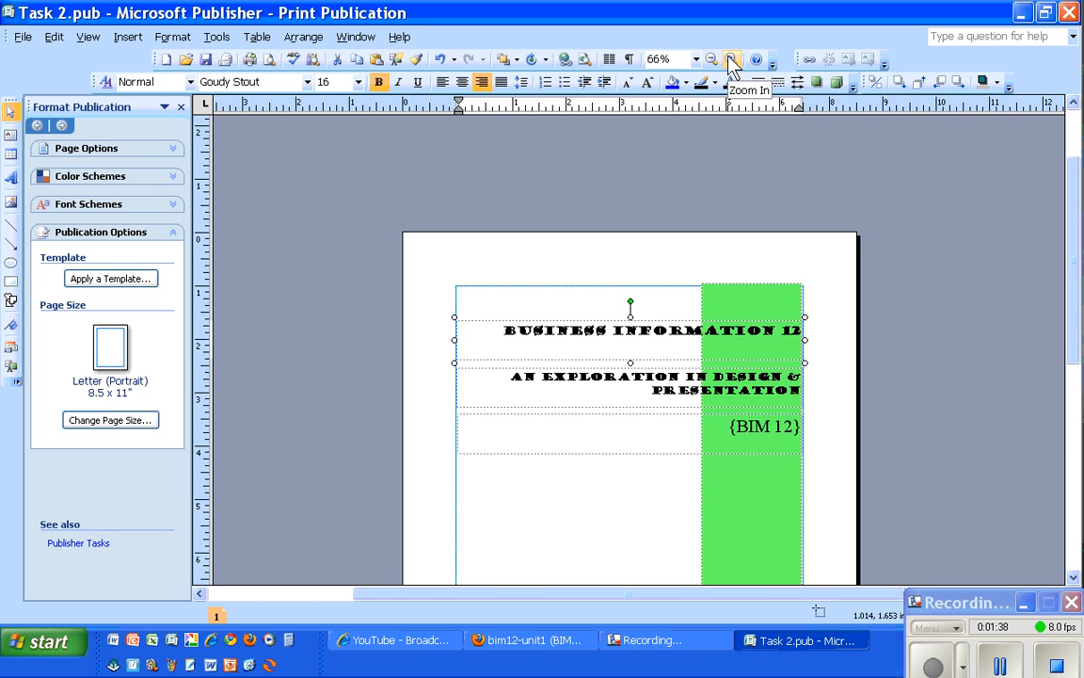
pyautogui.click(731, 58)
pyautogui.click(730, 59)
pyautogui.click(730, 58)
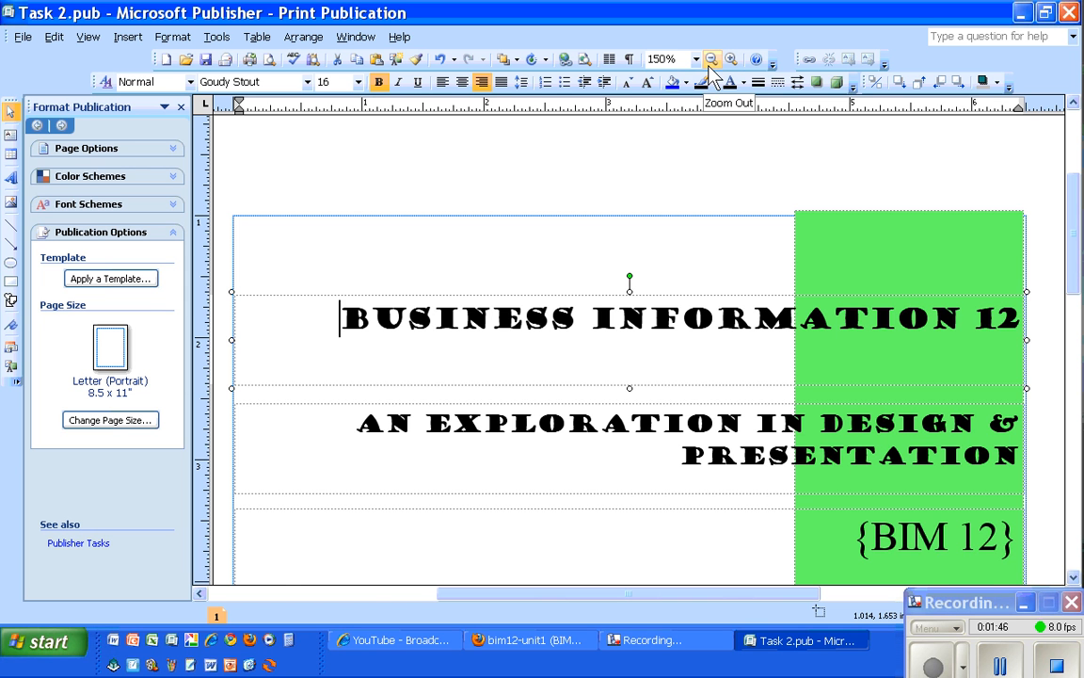
pyautogui.click(712, 59)
pyautogui.click(712, 59)
pyautogui.click(711, 60)
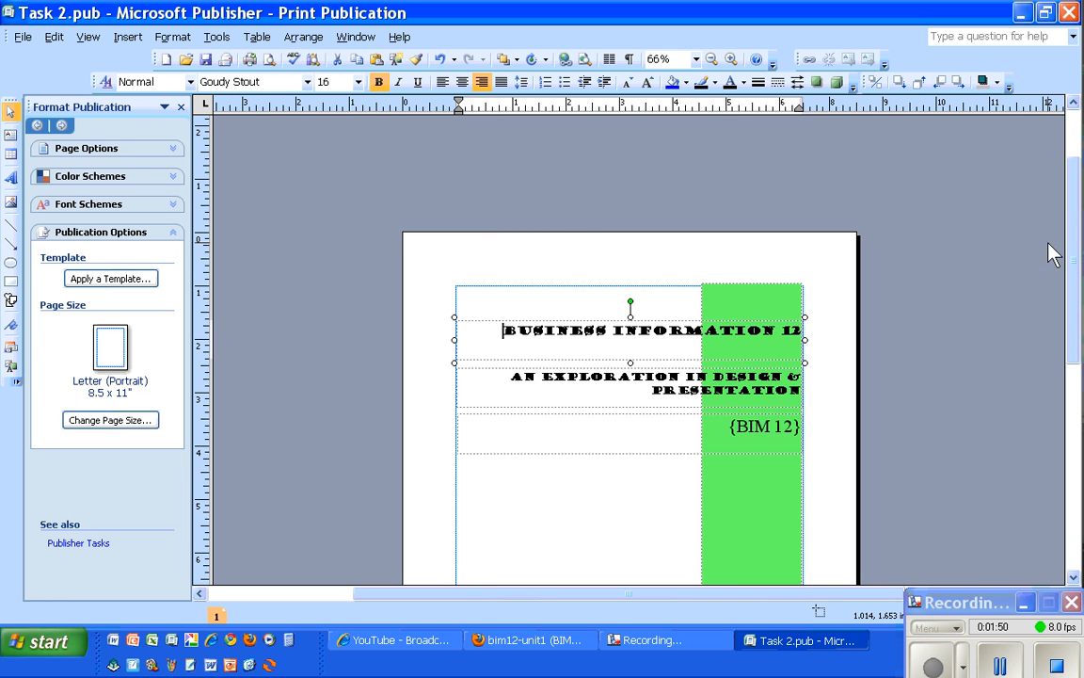
pyautogui.moveTo(1072, 249); pyautogui.dragTo(1077, 314)
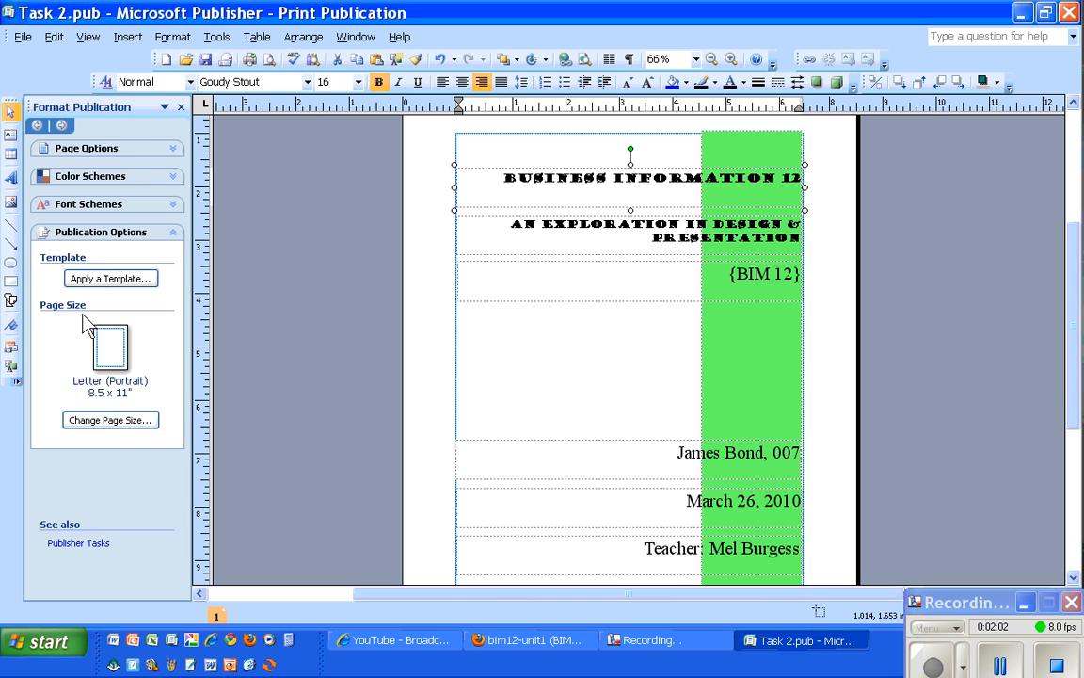
# Search all clip art collections for "race car"
pyautogui.click(110, 110)
pyautogui.click(85, 109)
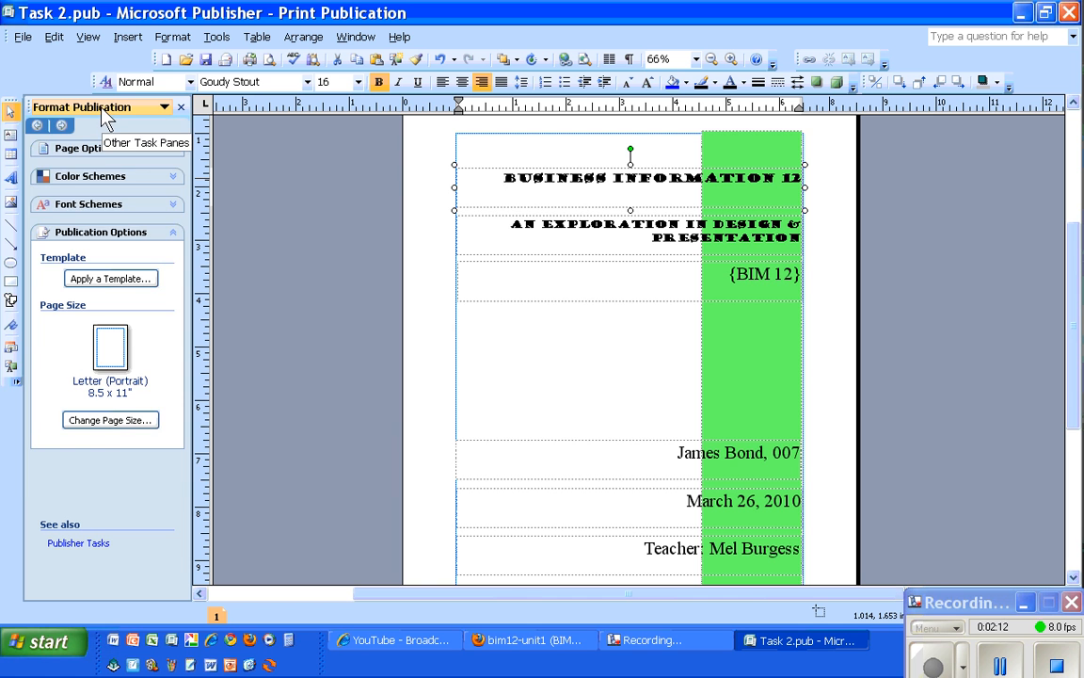
pyautogui.click(104, 111)
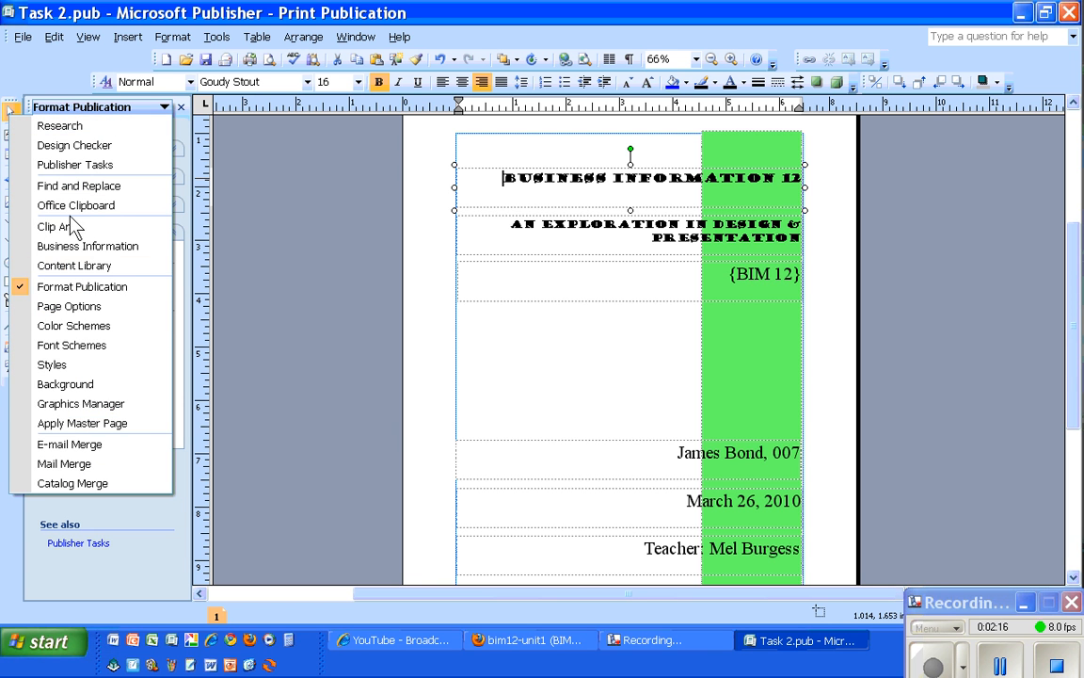
pyautogui.click(74, 227)
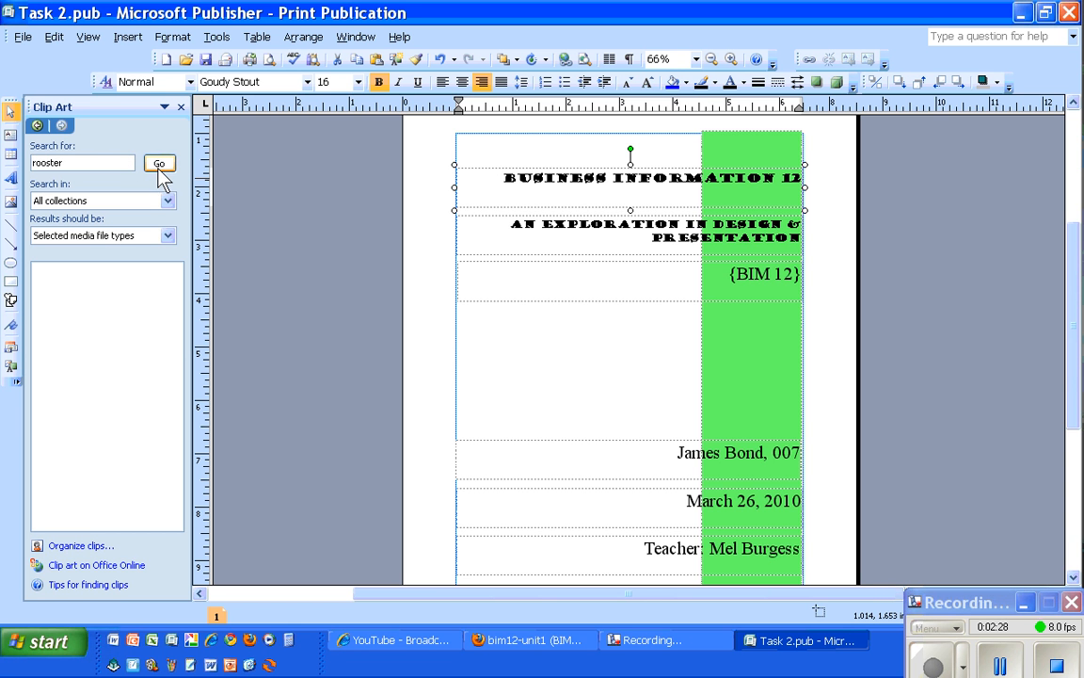
pyautogui.moveTo(94, 165); pyautogui.dragTo(32, 172)
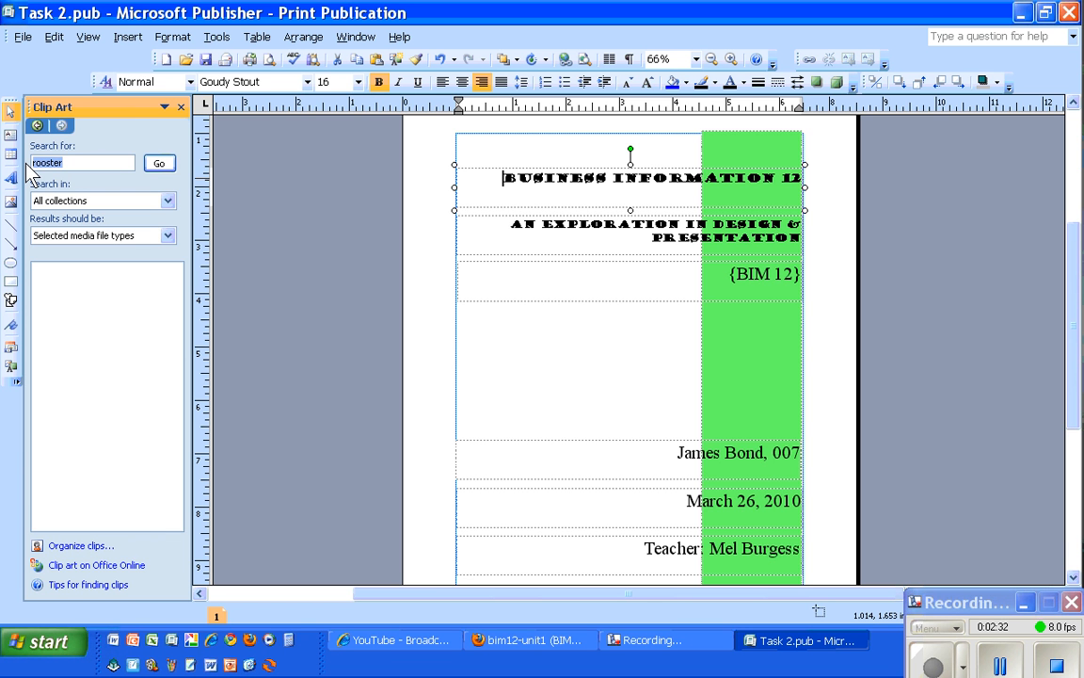
pyautogui.write('ro')
pyautogui.click(159, 164)
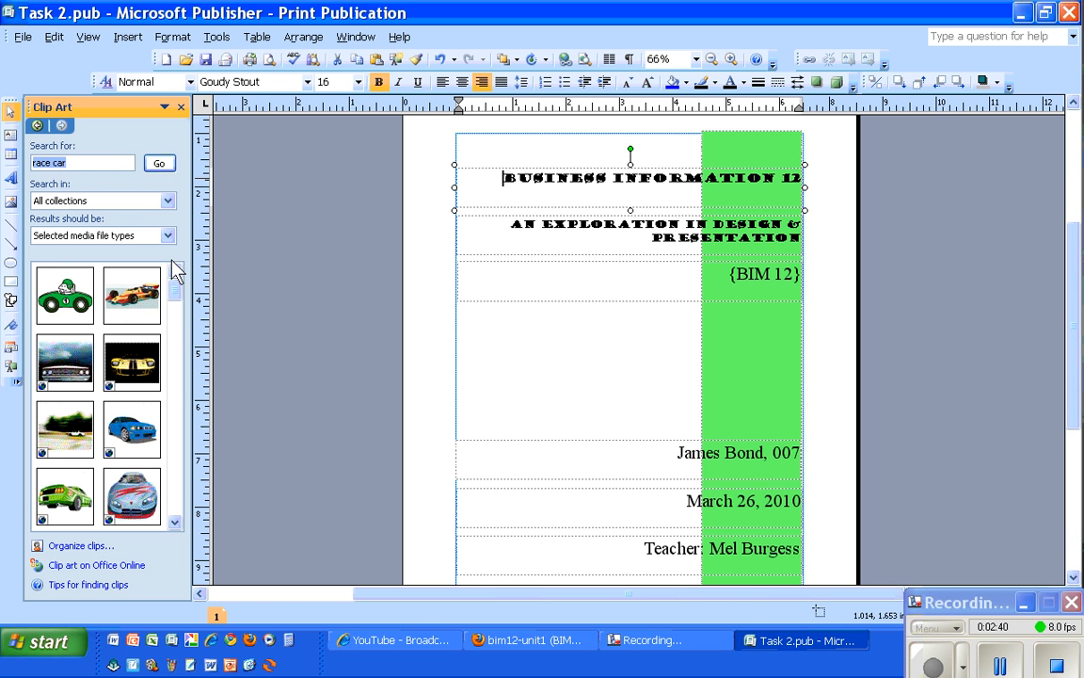
# Look through the race car clip art results for a suitable car picture
pyautogui.moveTo(176, 299); pyautogui.dragTo(176, 373)
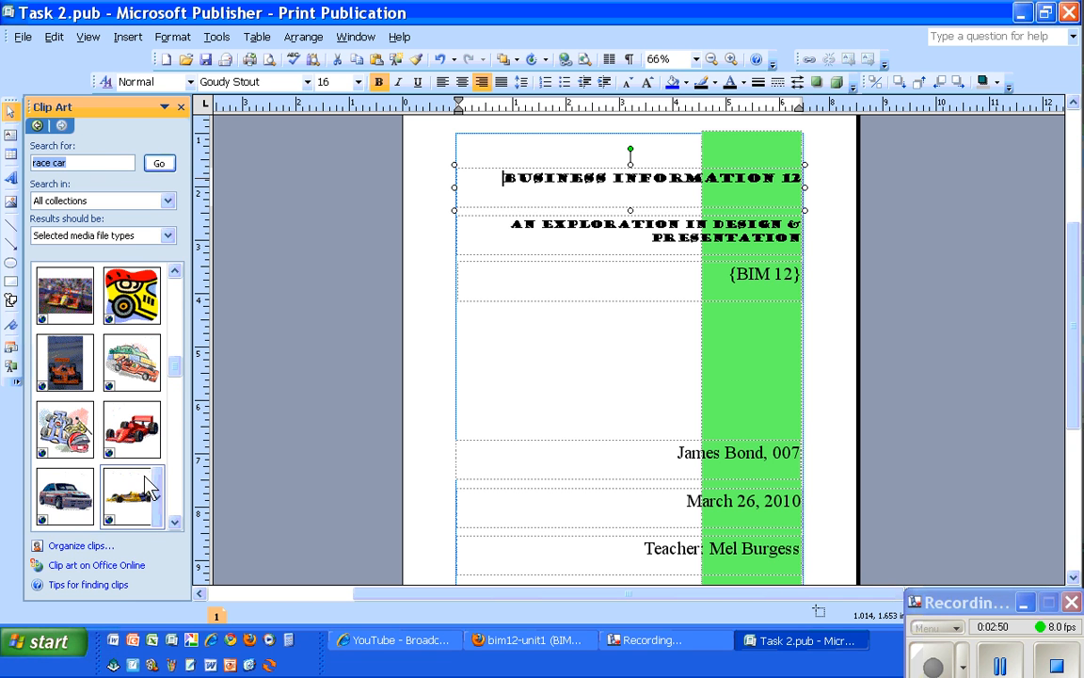
pyautogui.click(175, 478)
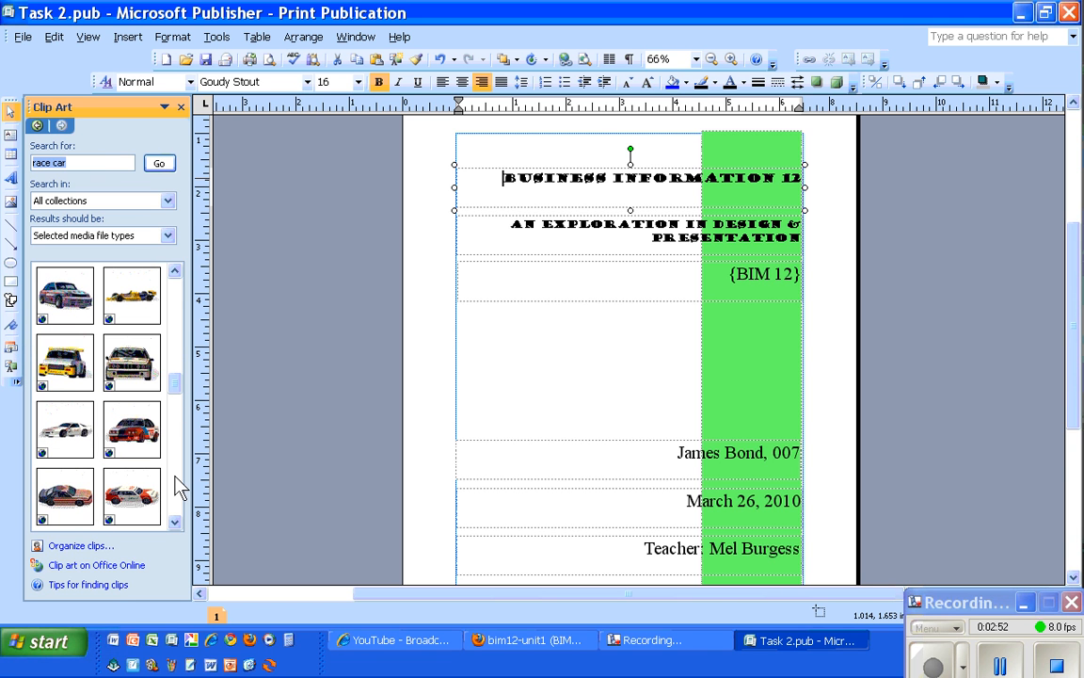
pyautogui.click(175, 465)
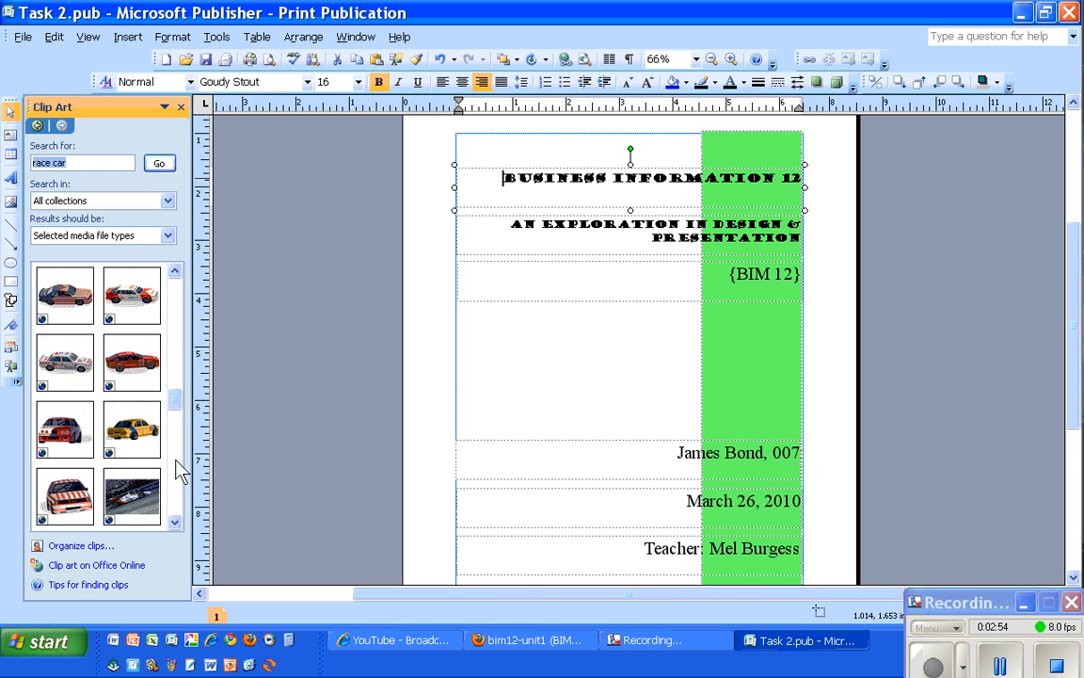
pyautogui.click(176, 462)
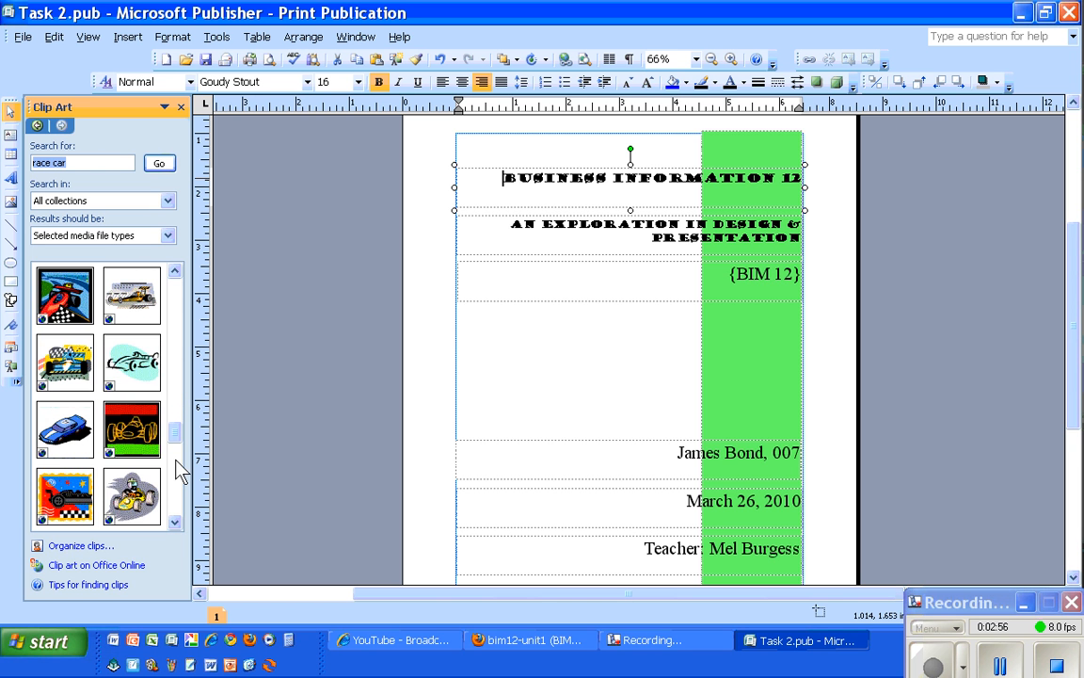
pyautogui.click(176, 463)
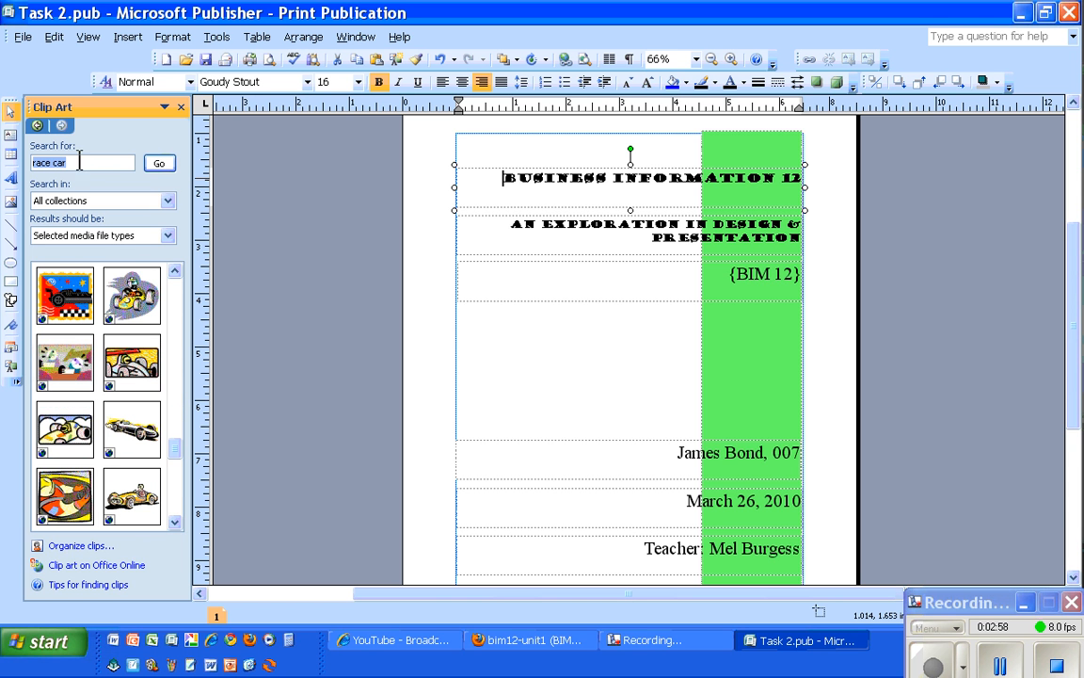
# Search the clip art for "sports car" and insert the red convertible with white stripes on the title page
pyautogui.moveTo(57, 162); pyautogui.dragTo(32, 172)
pyautogui.write('sports')
pyautogui.press('Return')
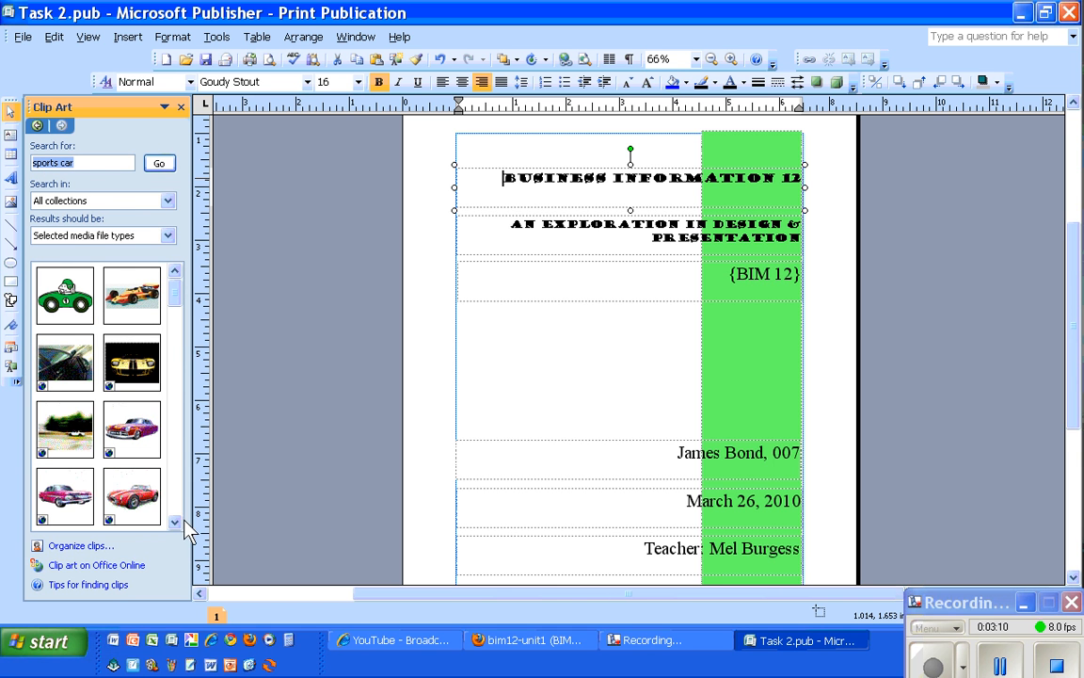
pyautogui.click(132, 496)
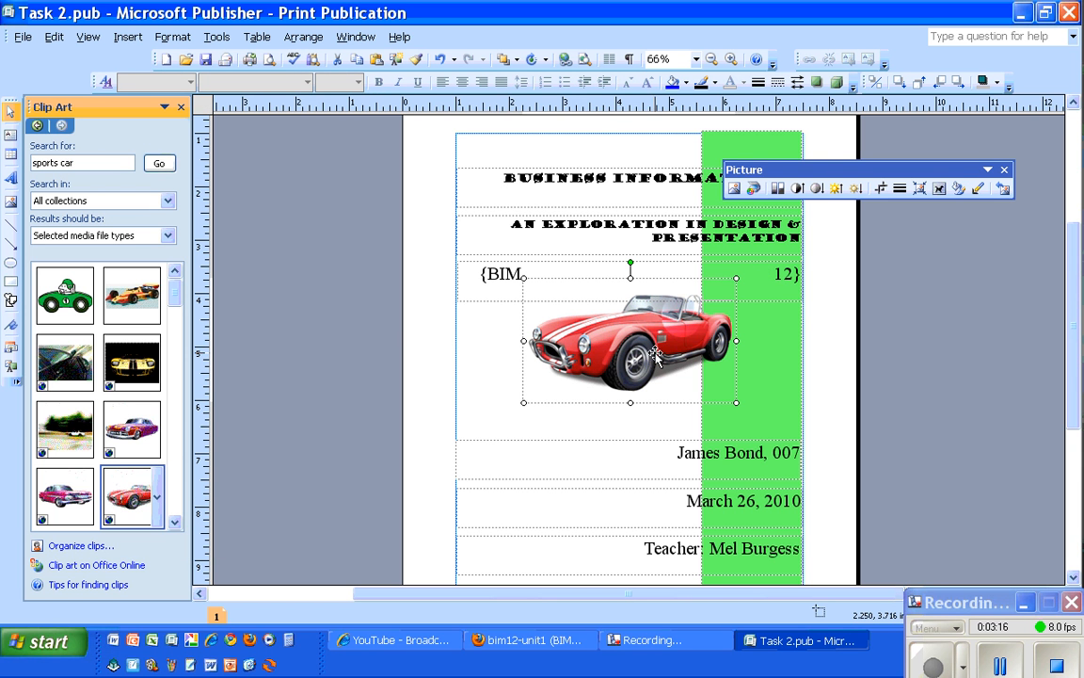
# Move the red car picture around the page and over the subtitle, and shrink it proportionally to about 2.8 inches wide
pyautogui.moveTo(655, 355); pyautogui.dragTo(584, 489)
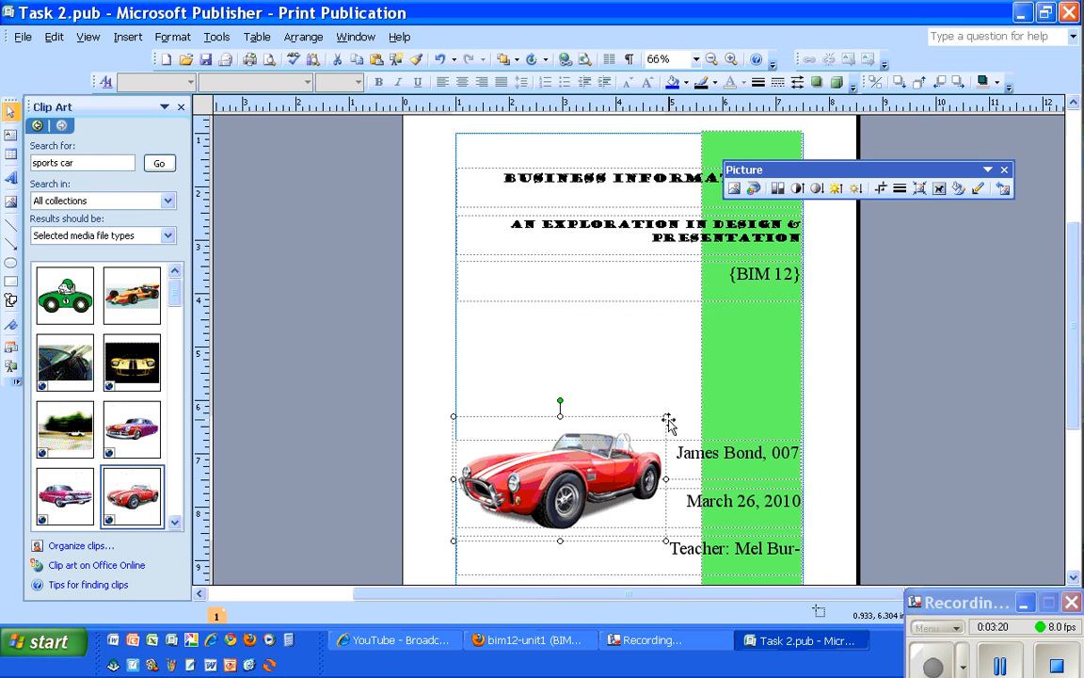
pyautogui.moveTo(595, 479); pyautogui.dragTo(682, 454)
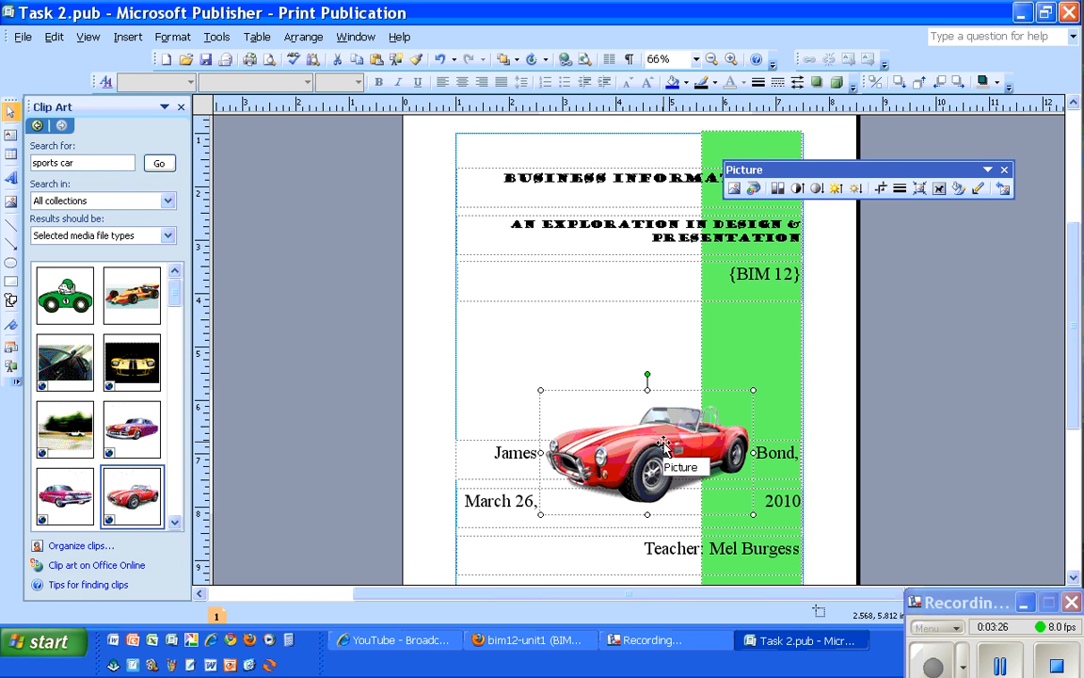
pyautogui.moveTo(663, 443); pyautogui.dragTo(611, 249)
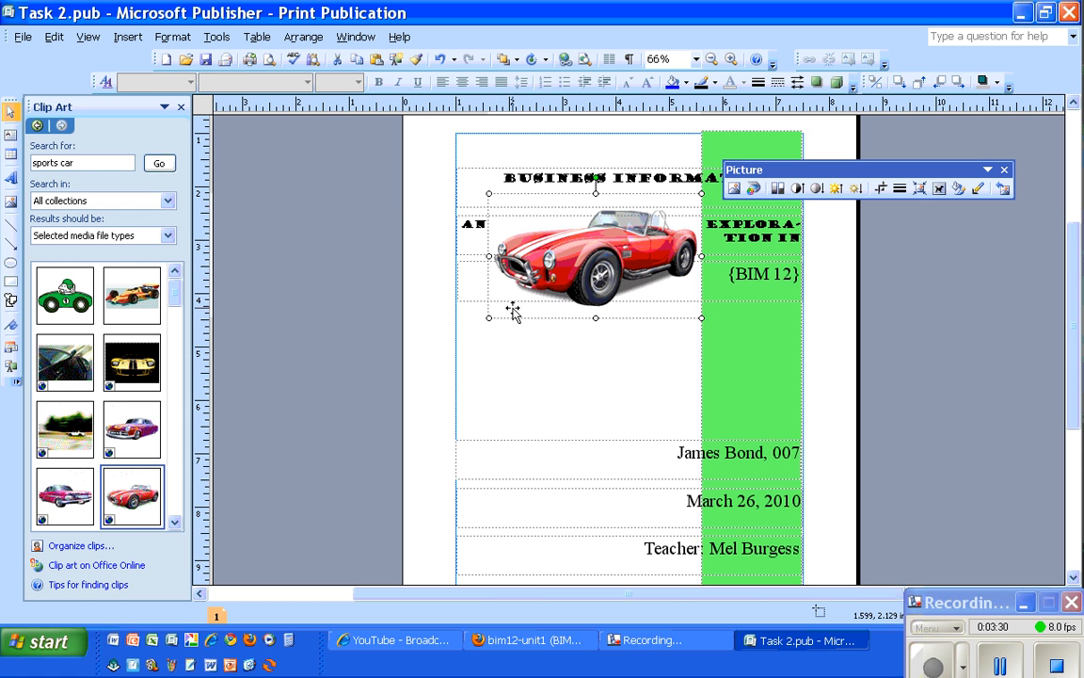
pyautogui.moveTo(509, 307); pyautogui.dragTo(550, 281)
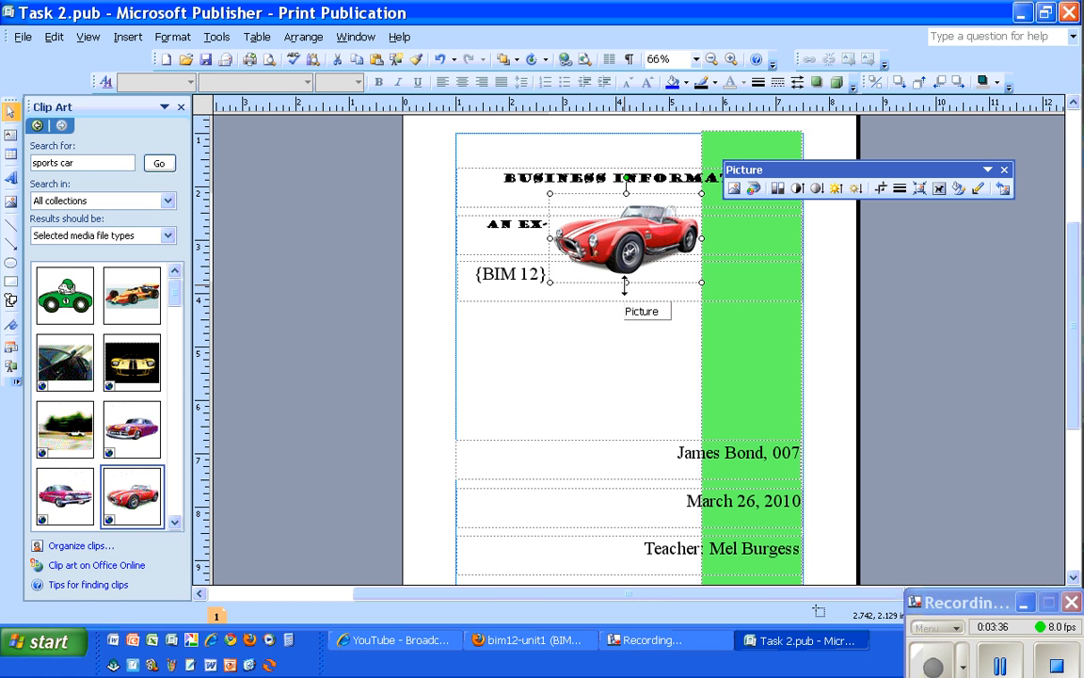
# Try stretching the car picture taller and squeezing it narrower, and undo both resizes
pyautogui.moveTo(625, 284); pyautogui.dragTo(618, 377)
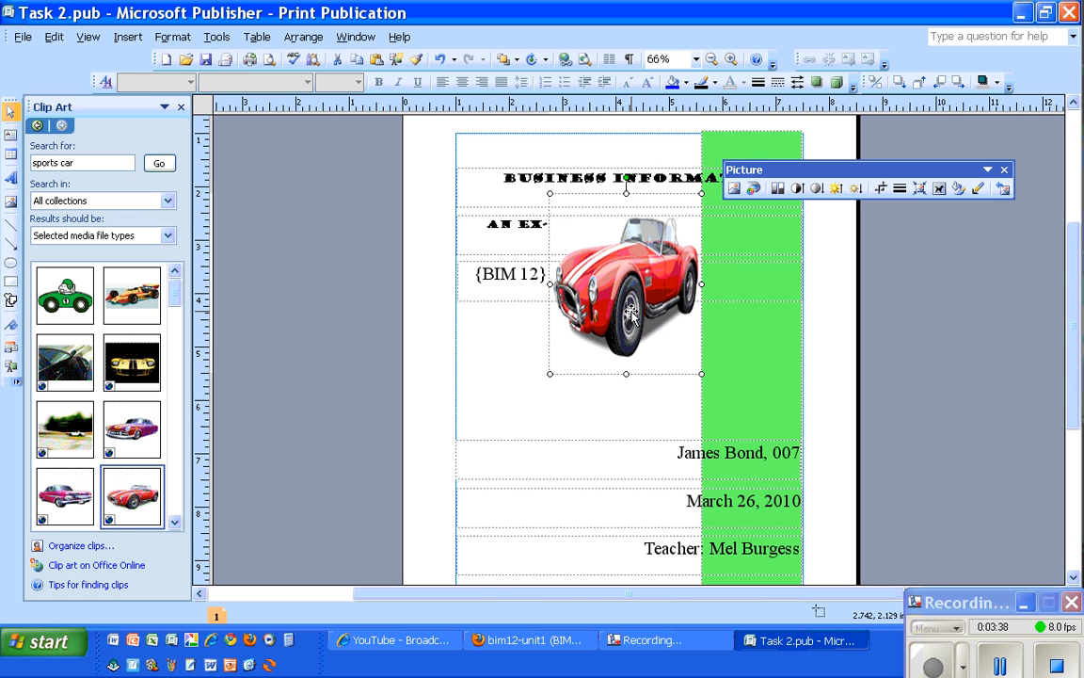
pyautogui.moveTo(701, 283); pyautogui.dragTo(653, 284)
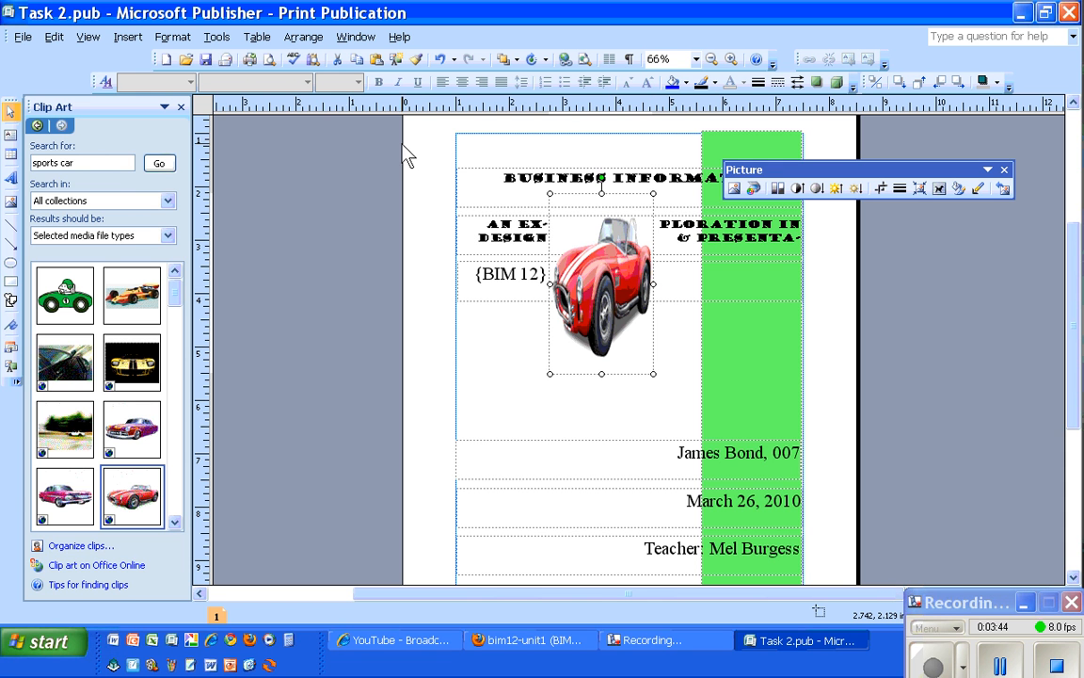
pyautogui.click(438, 62)
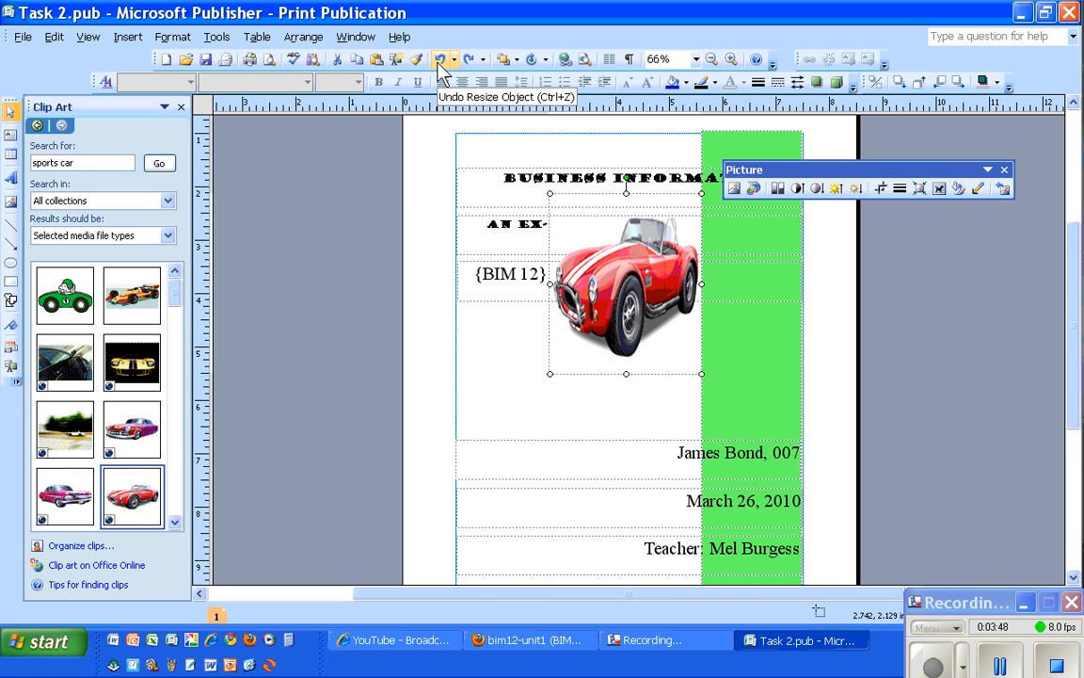
pyautogui.click(439, 62)
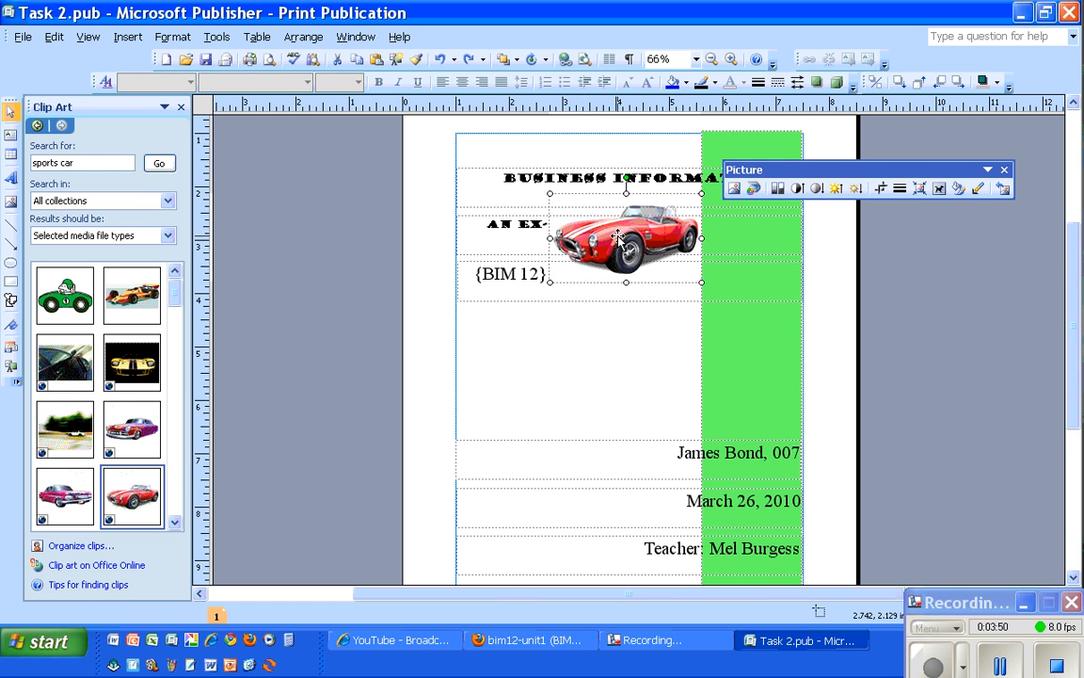
# Move the car picture down beside the date and teacher lines and shrink it proportionally to about 2.1 inches wide
pyautogui.moveTo(615, 352); pyautogui.dragTo(555, 529)
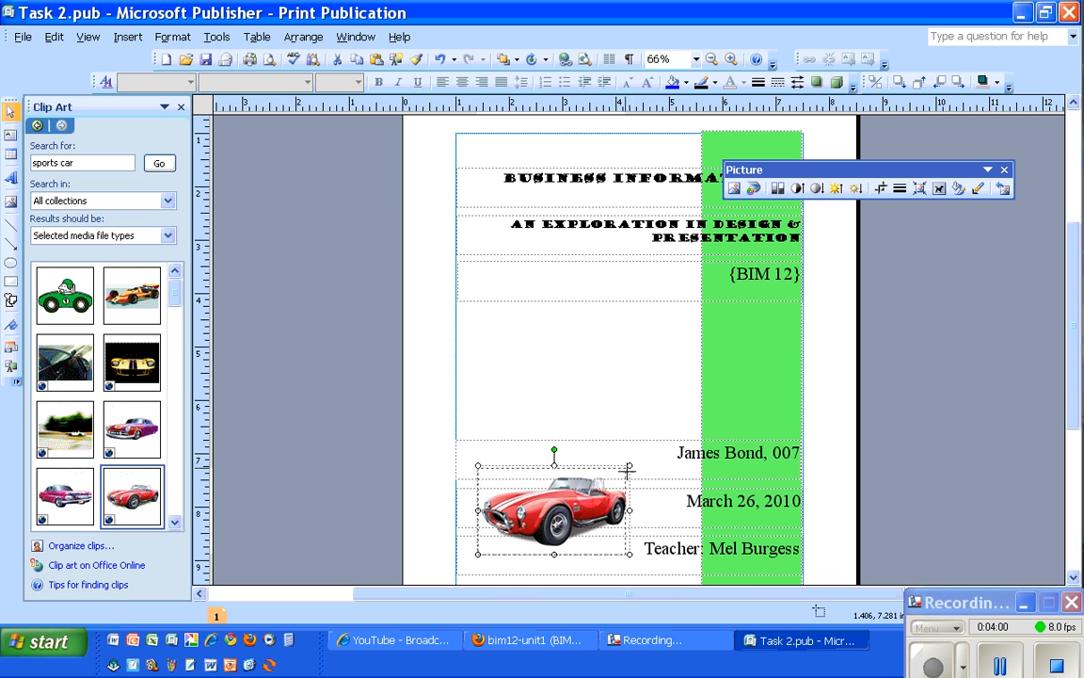
pyautogui.moveTo(628, 468); pyautogui.dragTo(598, 508)
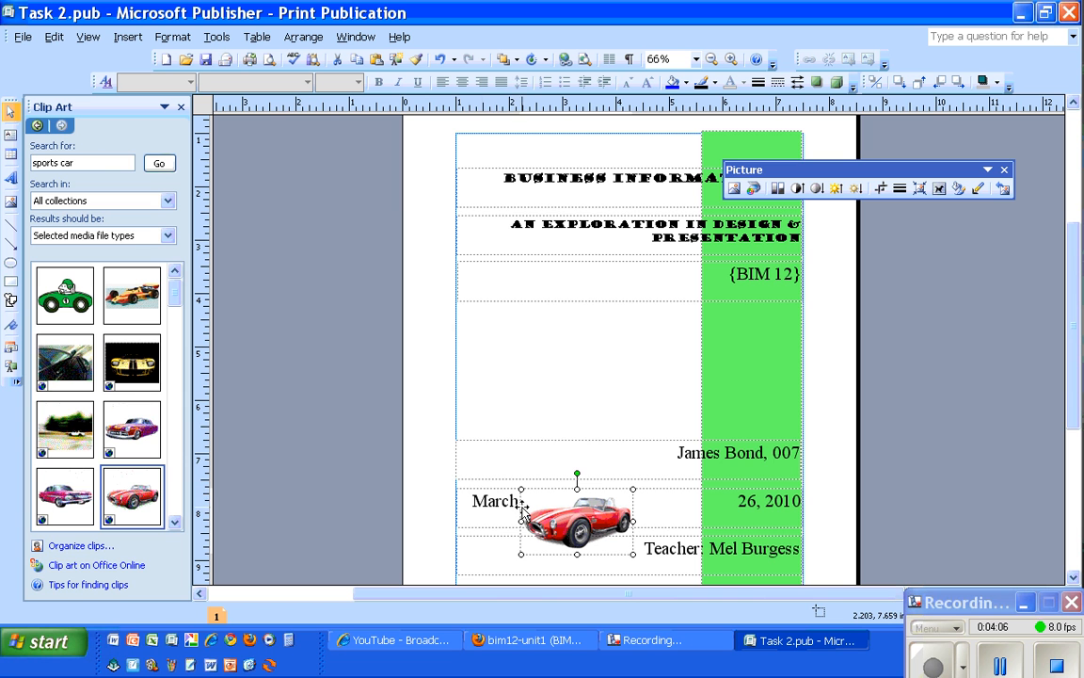
# Bring the car picture to the front and send the "March 26, 2010" text box to the back
pyautogui.rightClick(635, 510)
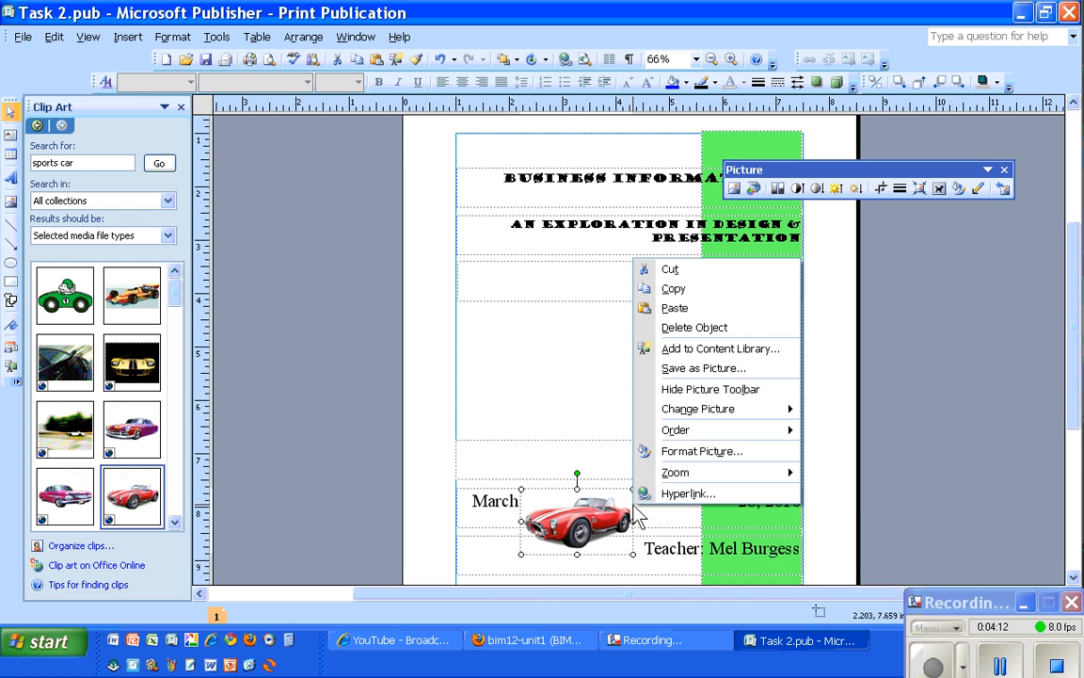
pyautogui.moveTo(720, 431)
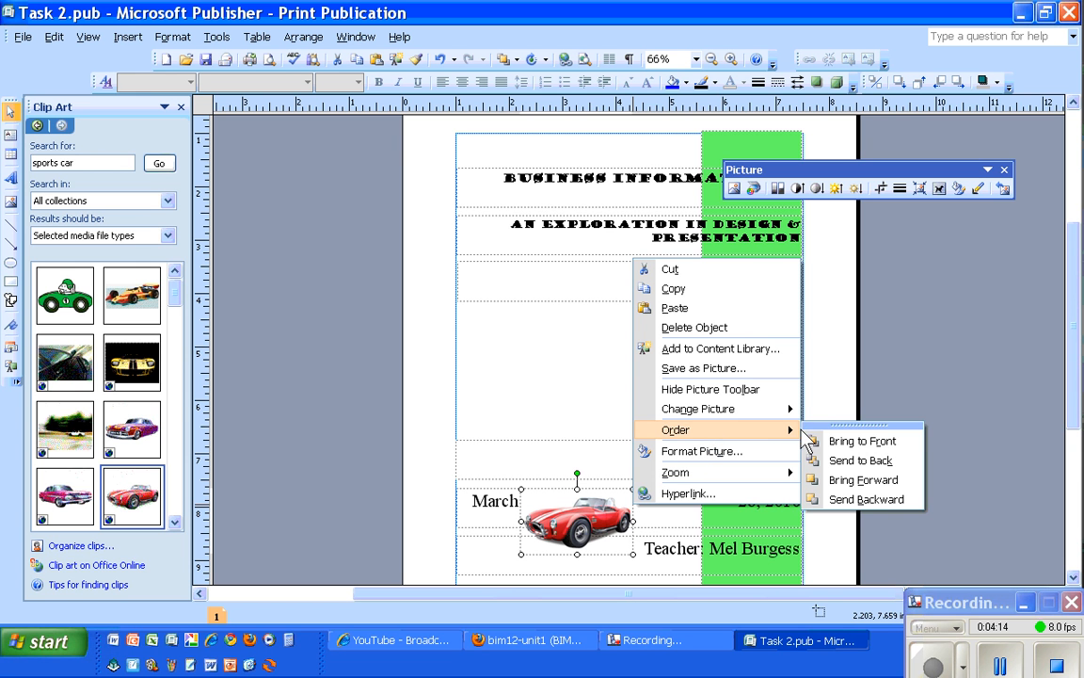
pyautogui.click(837, 442)
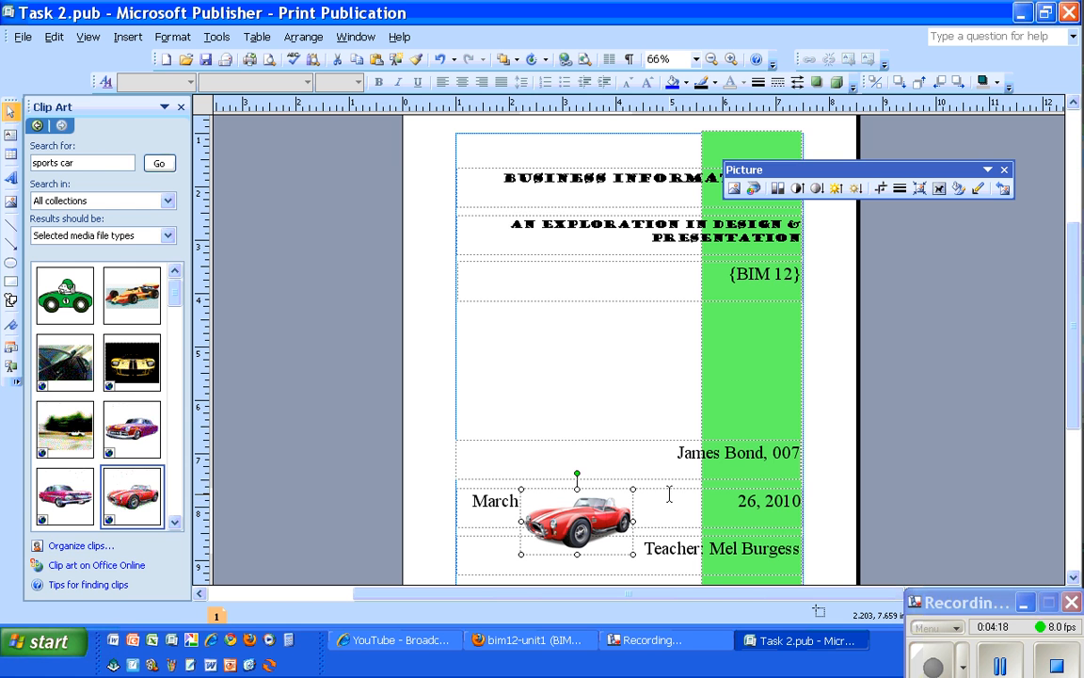
pyautogui.rightClick(455, 511)
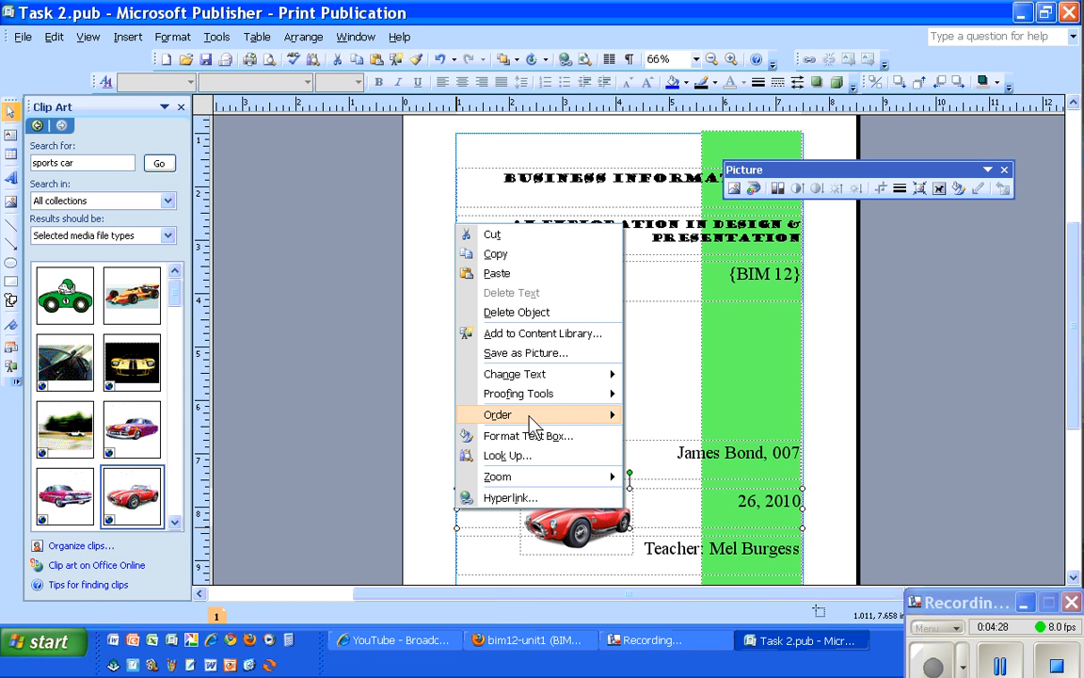
pyautogui.moveTo(528, 417)
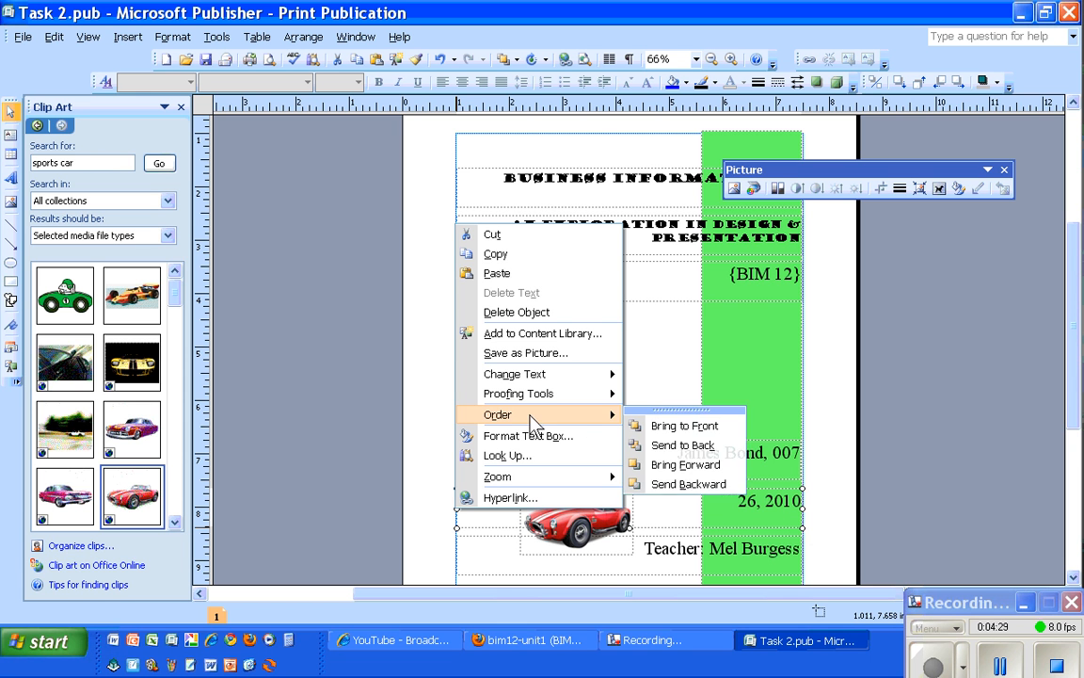
pyautogui.click(670, 445)
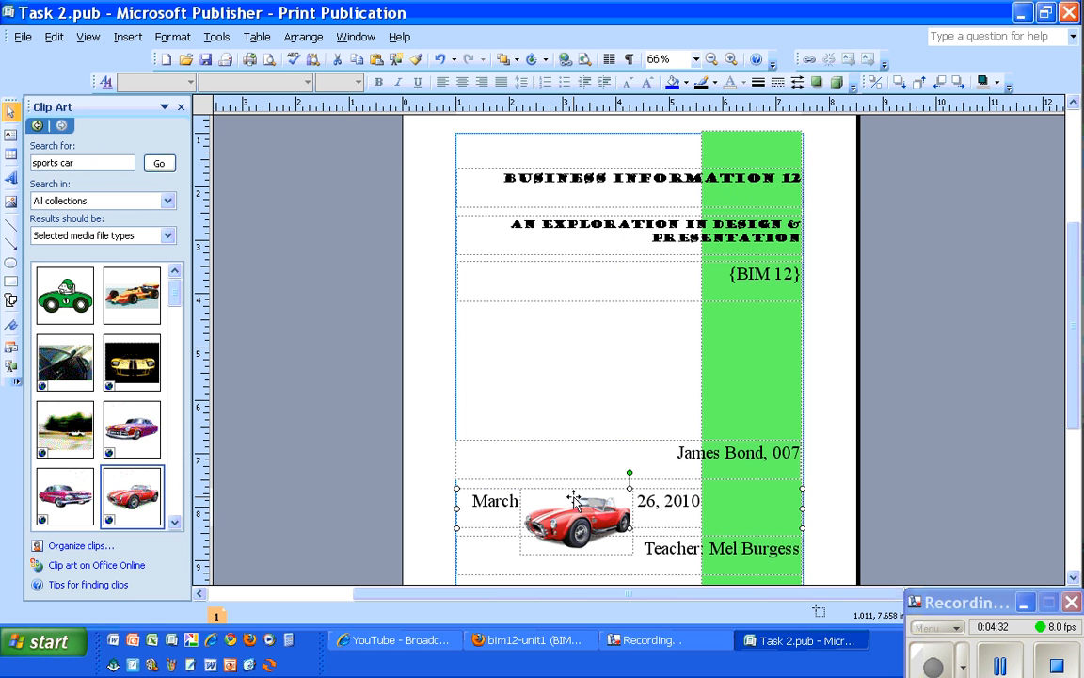
# Reapply Bring to Front to the car picture and Send to Back to the date text box
pyautogui.click(522, 530)
pyautogui.rightClick(522, 531)
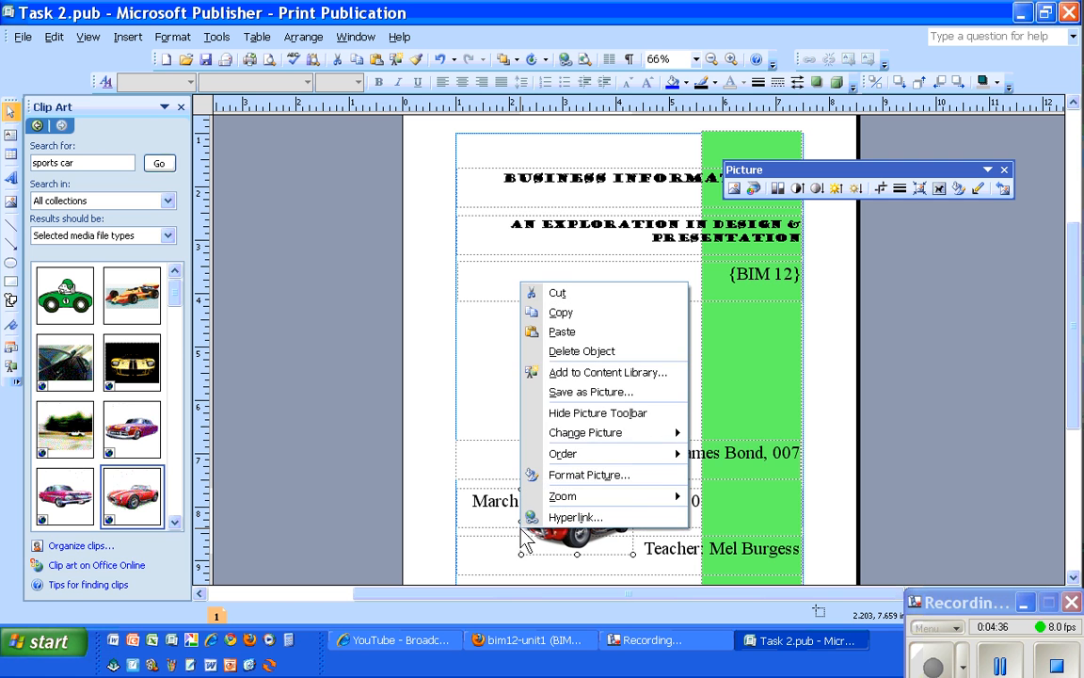
pyautogui.moveTo(675, 461)
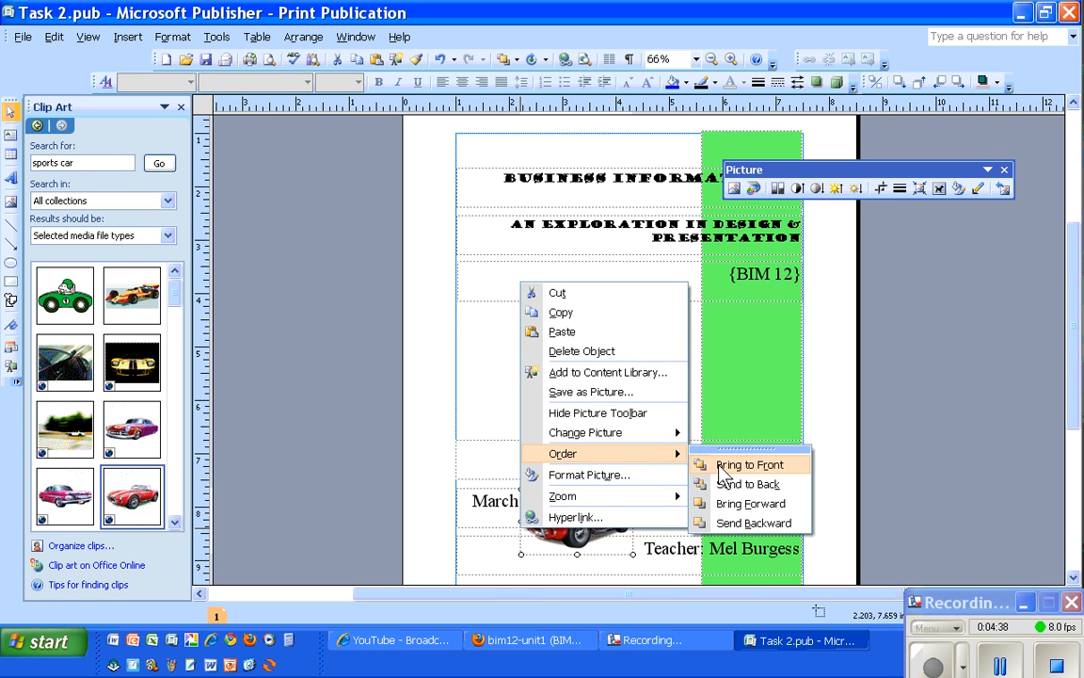
pyautogui.click(723, 464)
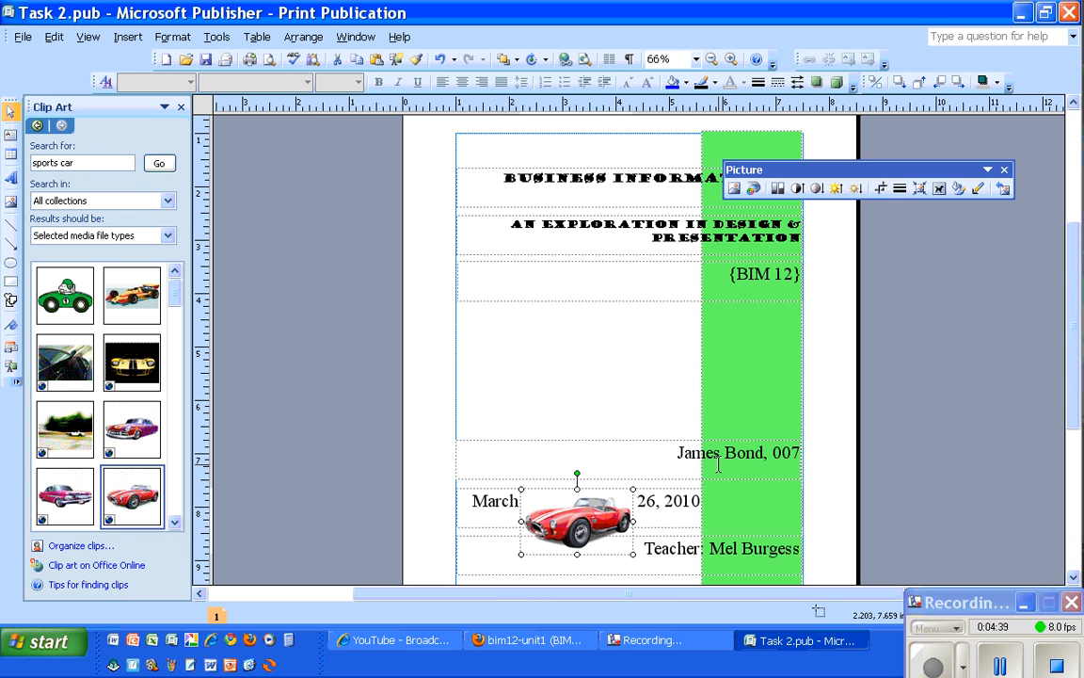
pyautogui.rightClick(651, 491)
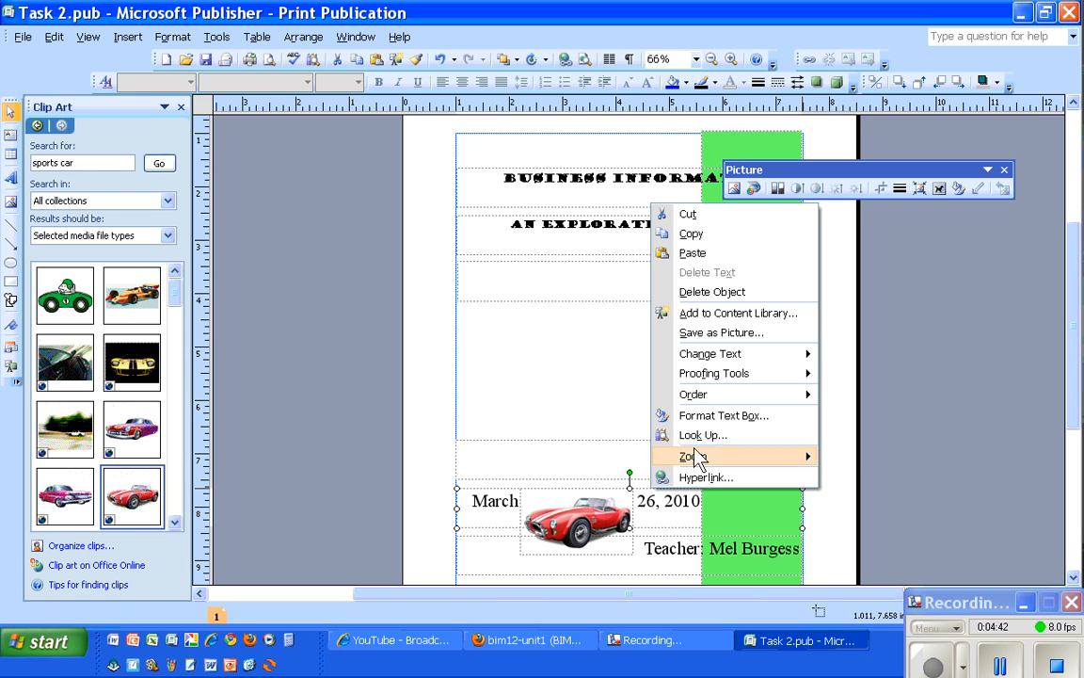
pyautogui.moveTo(790, 395)
pyautogui.click(852, 425)
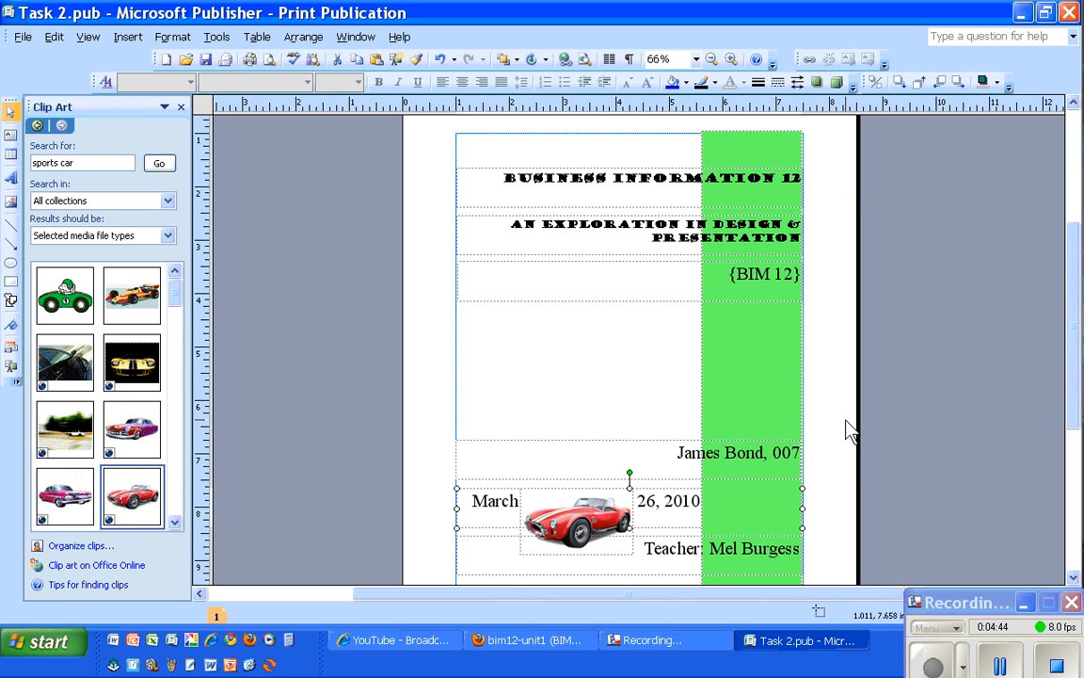
# Move the car picture up beside the student name line and send it to the back
pyautogui.moveTo(520, 549); pyautogui.dragTo(513, 491)
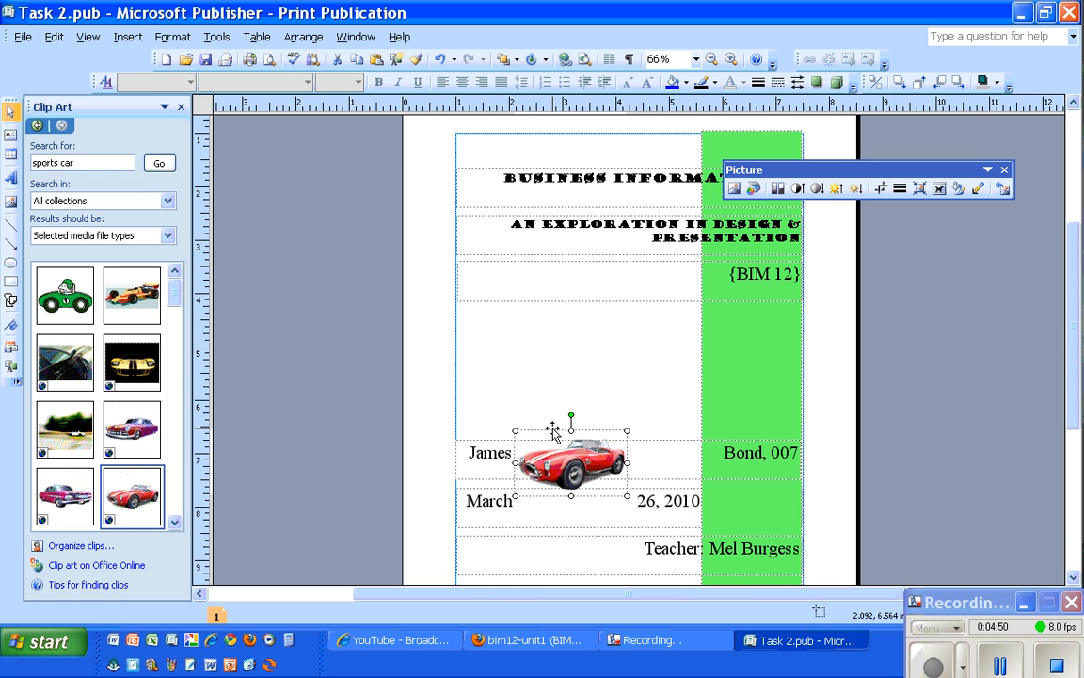
pyautogui.rightClick(553, 431)
pyautogui.moveTo(676, 359)
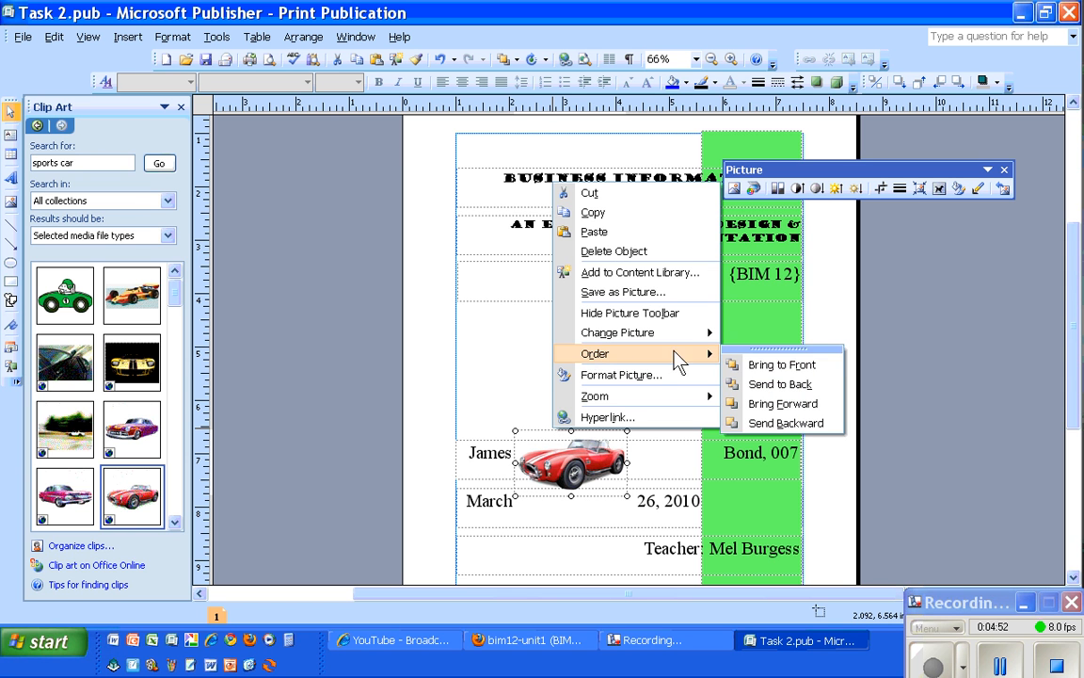
pyautogui.click(745, 384)
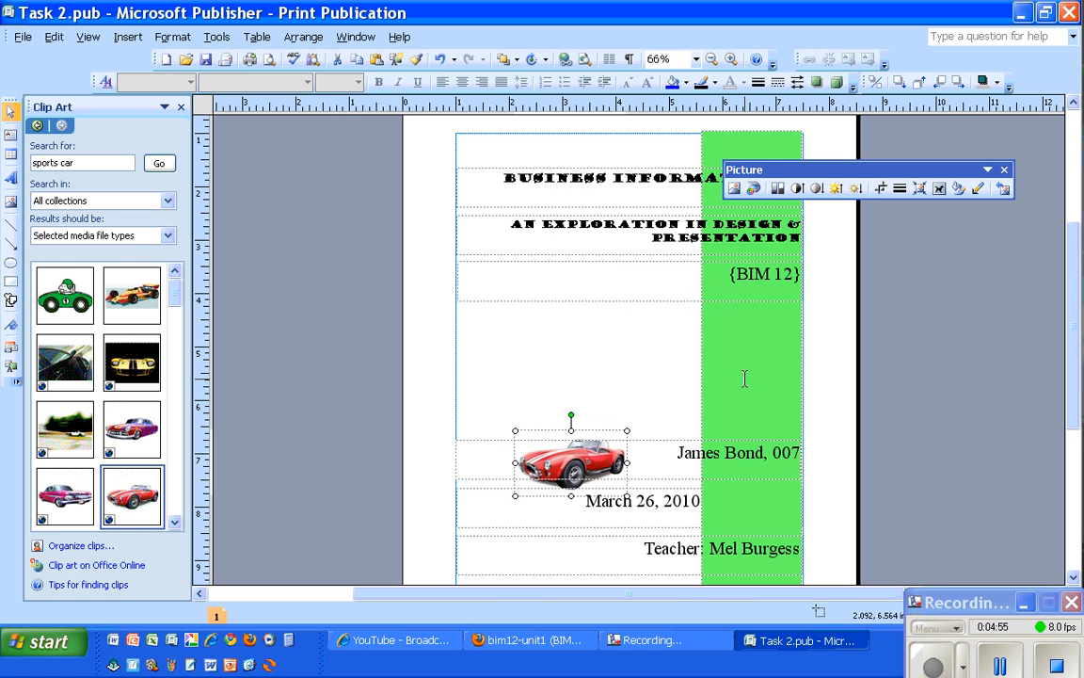
# Bring the "March 26, 2010" text box to the front and move the car down across the date and teacher lines, at about 2.2, 7.9 inches
pyautogui.click(494, 491)
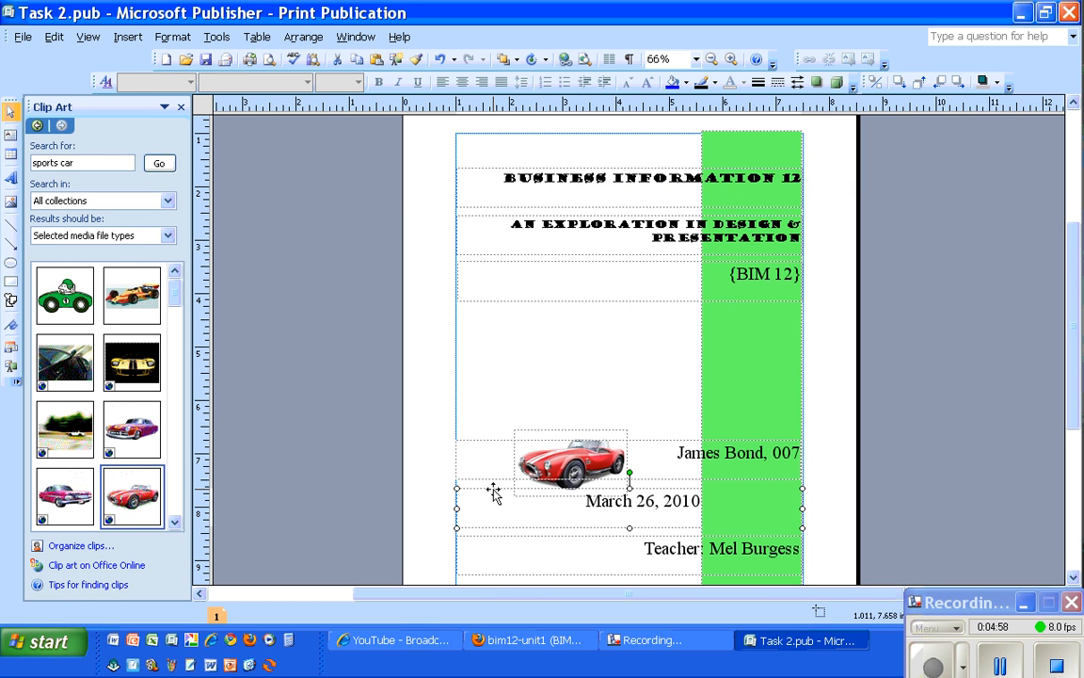
pyautogui.rightClick(494, 491)
pyautogui.moveTo(576, 402)
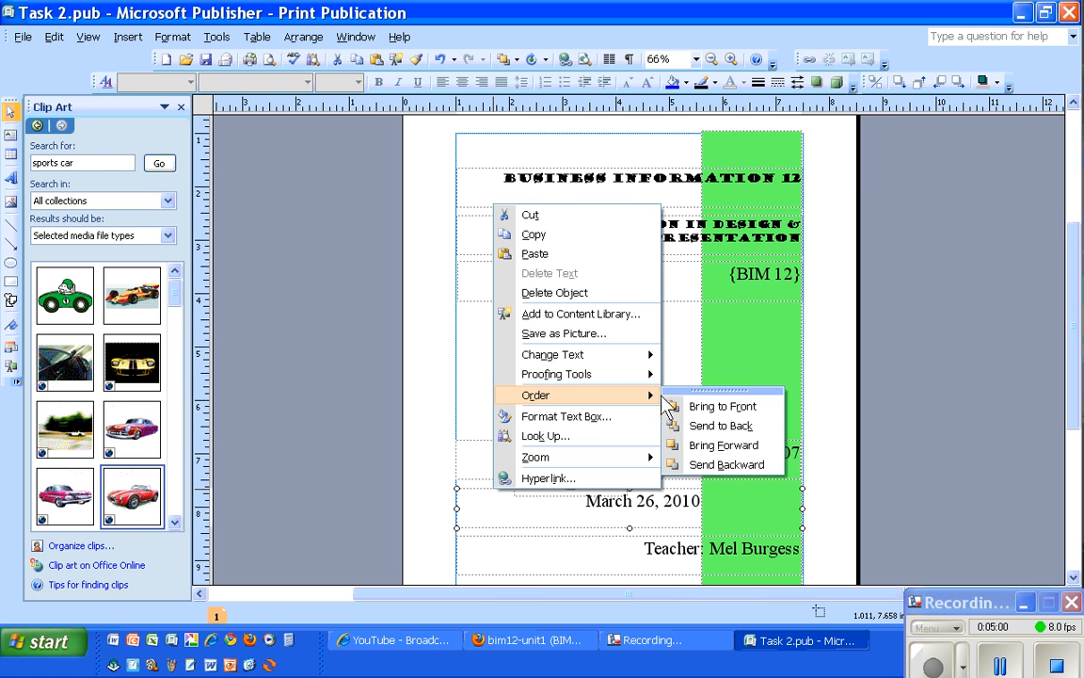
pyautogui.click(701, 406)
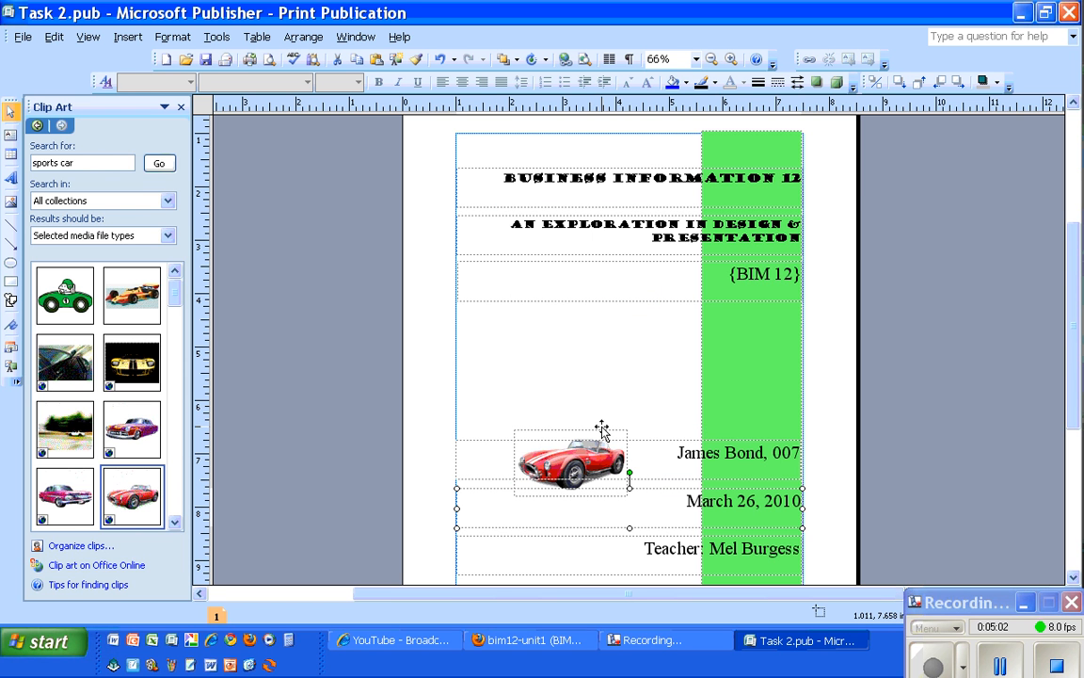
pyautogui.moveTo(601, 429); pyautogui.dragTo(609, 503)
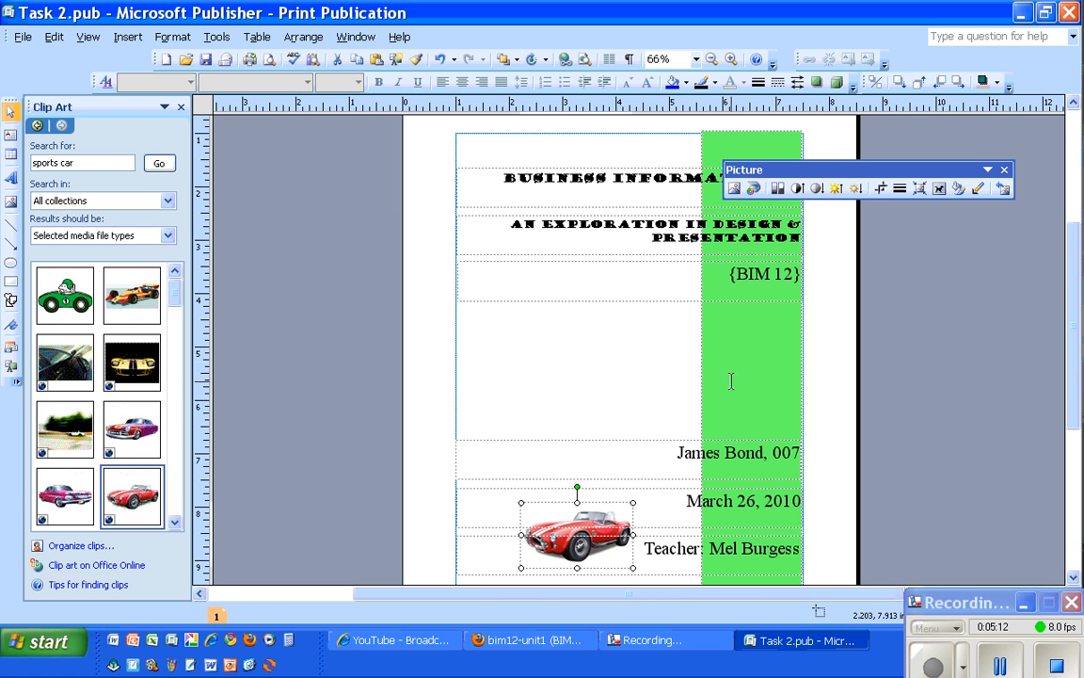
pyautogui.click(634, 516)
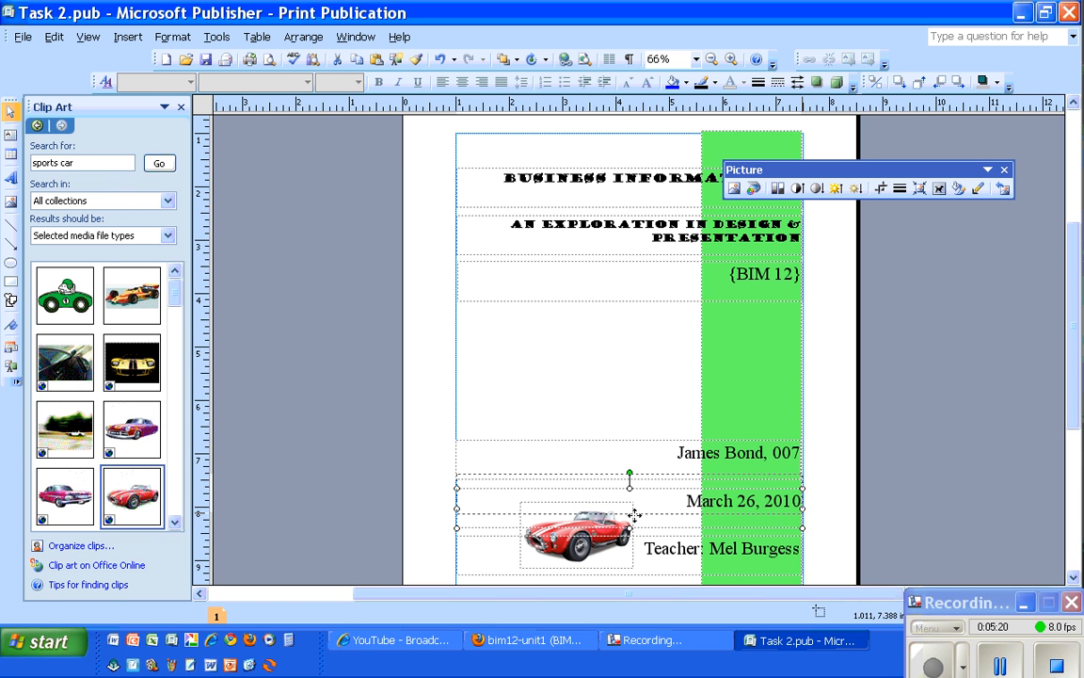
pyautogui.moveTo(634, 515); pyautogui.dragTo(639, 530)
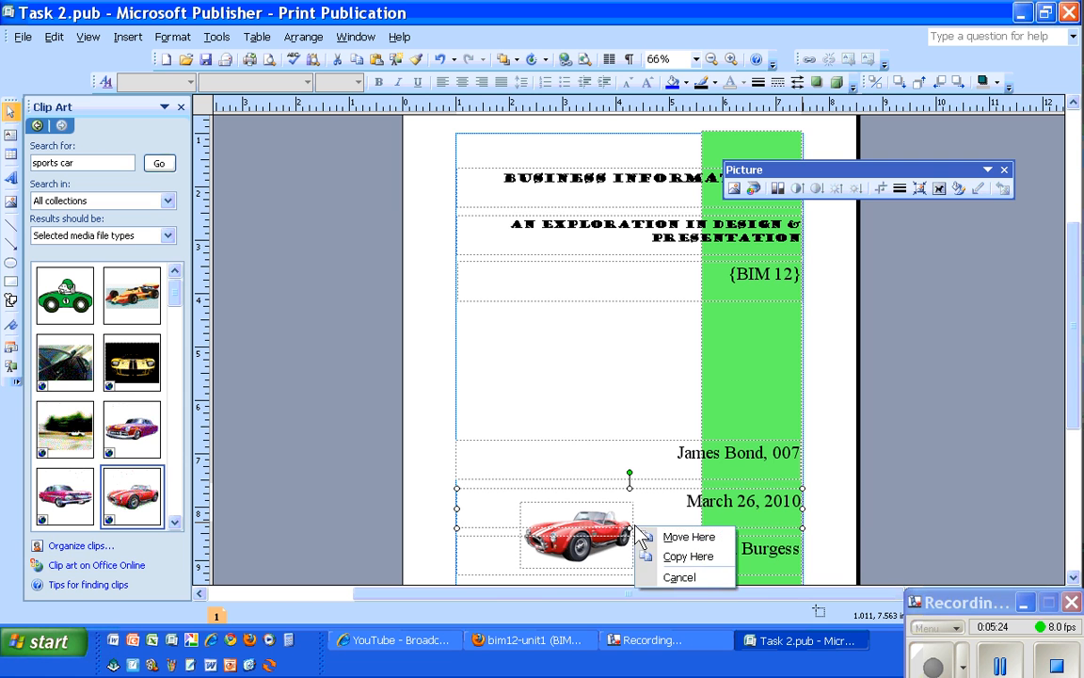
pyautogui.click(672, 577)
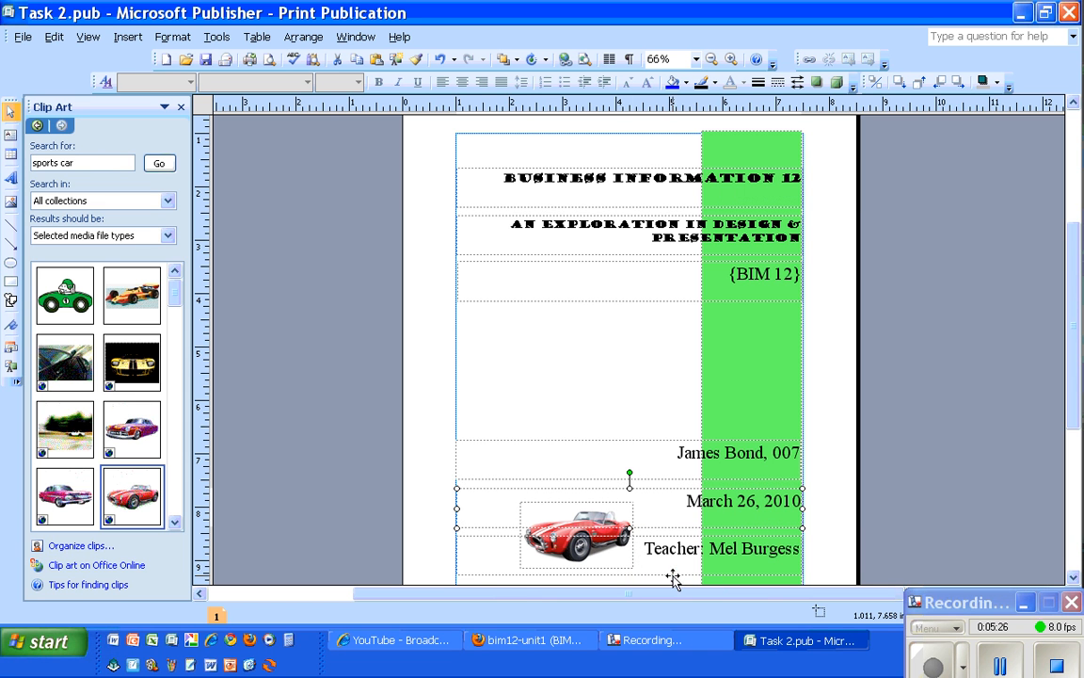
pyautogui.click(630, 537)
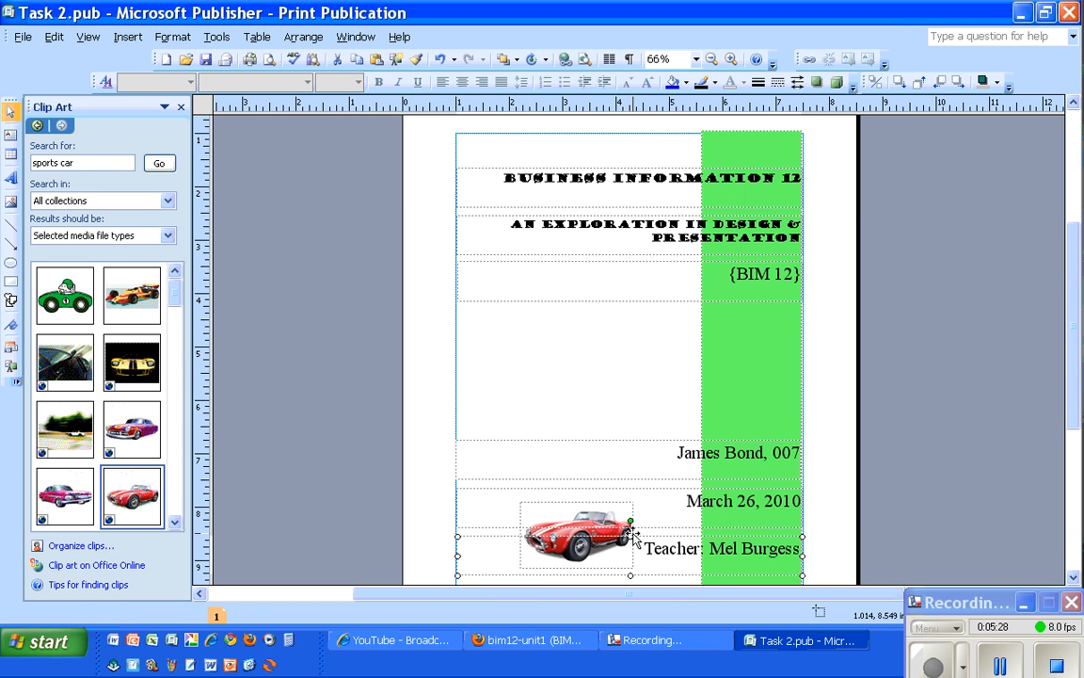
pyautogui.click(633, 533)
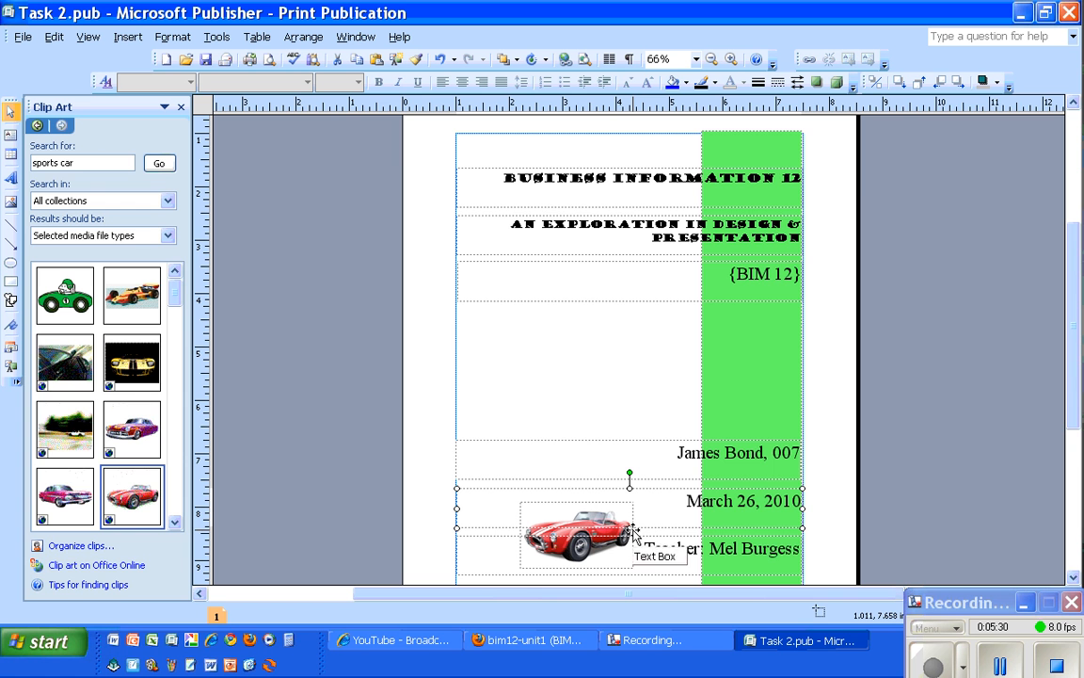
# Copy the car picture to the blank area above the student name, at about 2.3, 5.0 inches, shifting the date text box aside and back
pyautogui.moveTo(632, 528); pyautogui.dragTo(632, 500)
pyautogui.click(632, 528)
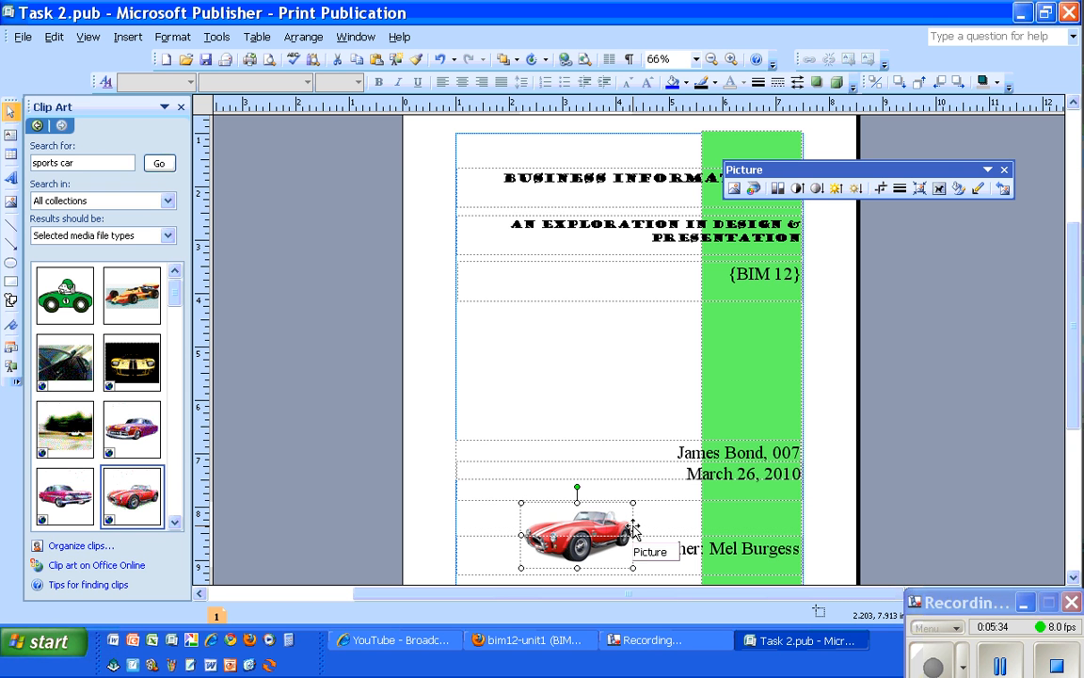
pyautogui.moveTo(632, 528); pyautogui.dragTo(639, 380)
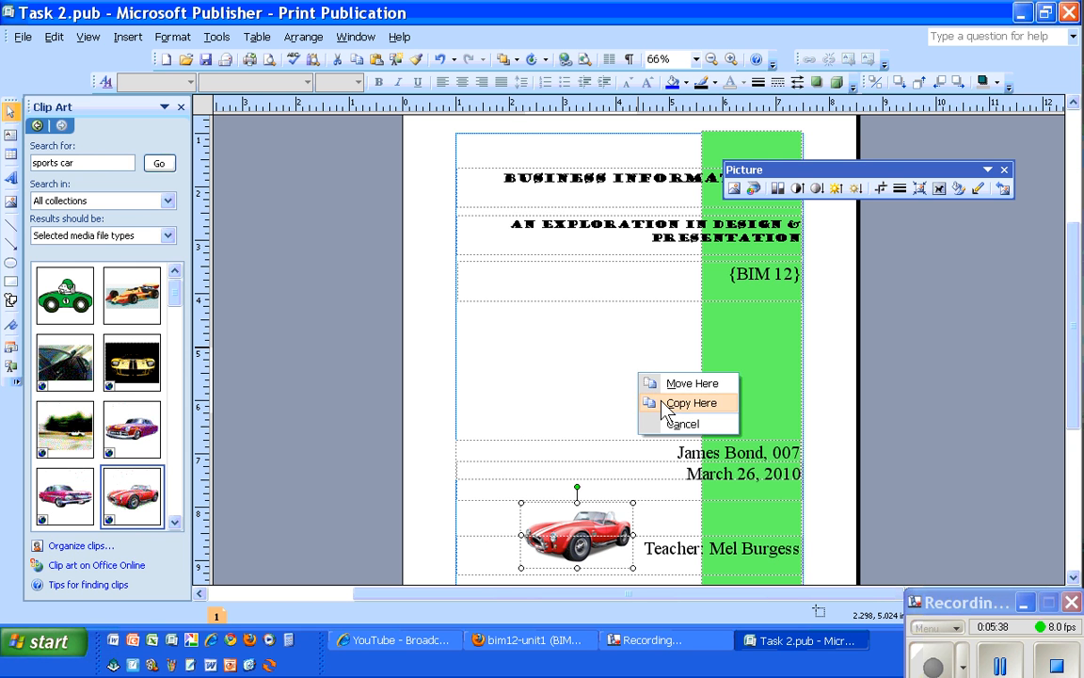
pyautogui.click(645, 402)
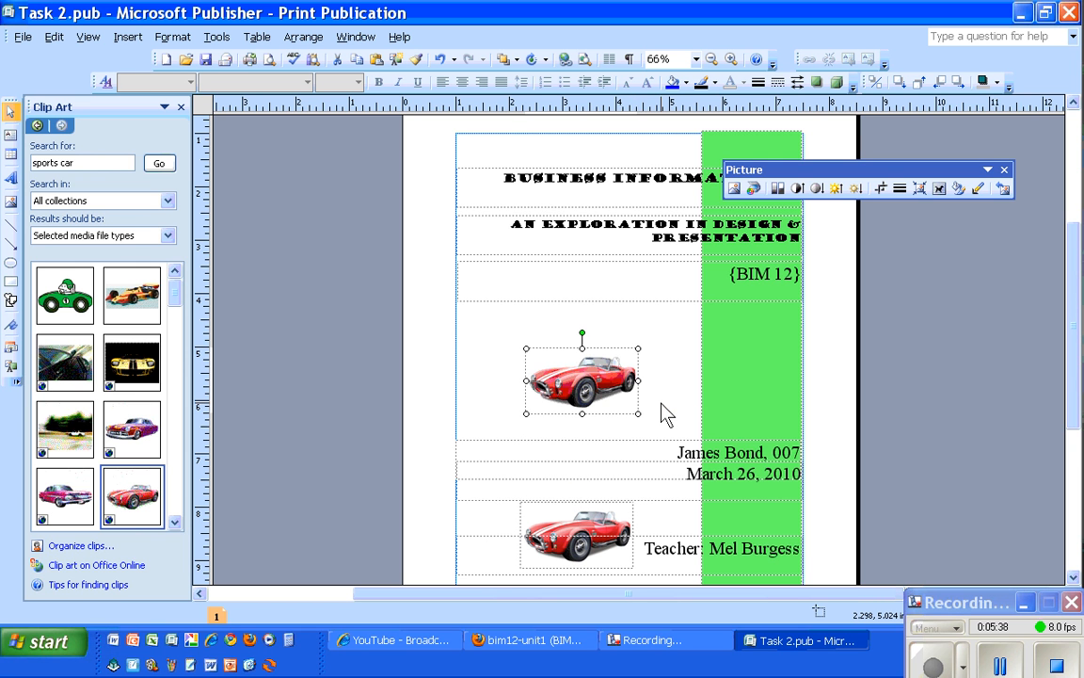
pyautogui.click(660, 507)
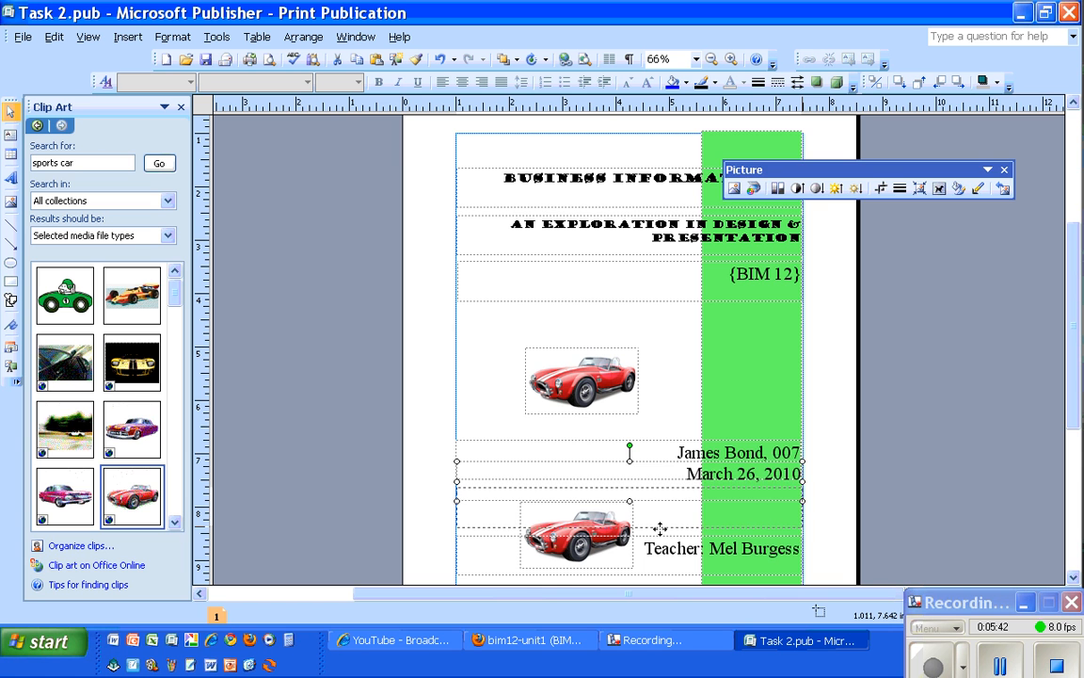
pyautogui.moveTo(659, 529); pyautogui.dragTo(660, 529)
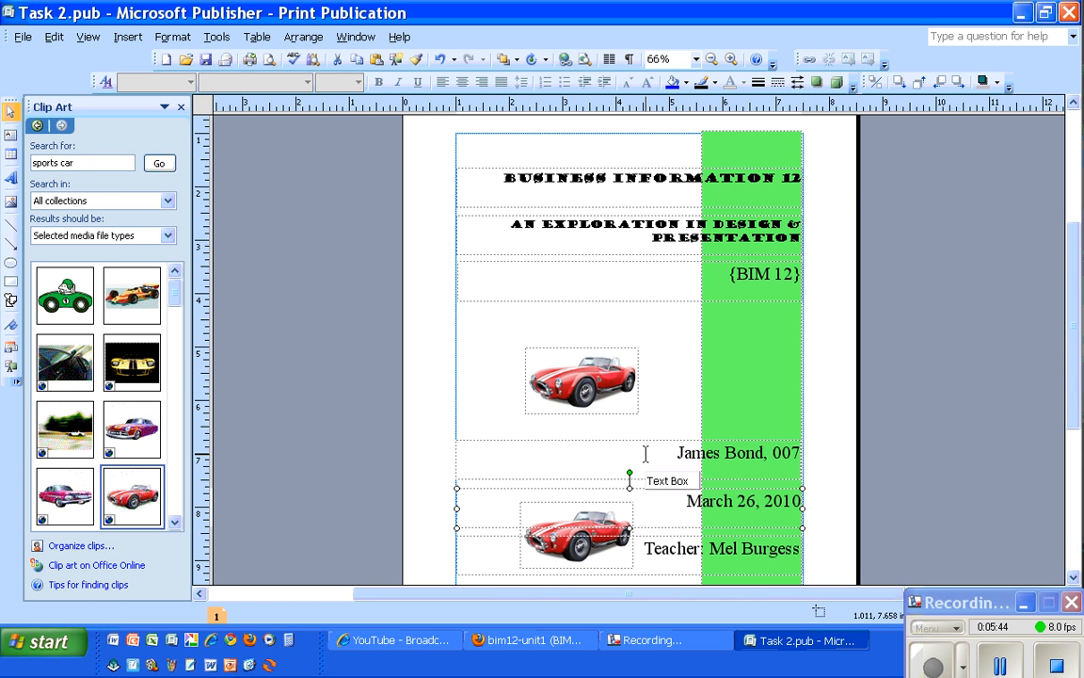
# Shrink the upper car and place it beside the "Business Information 12" title, with a copy below it beside the subtitle at about 0.4, 2.5 inches
pyautogui.click(619, 406)
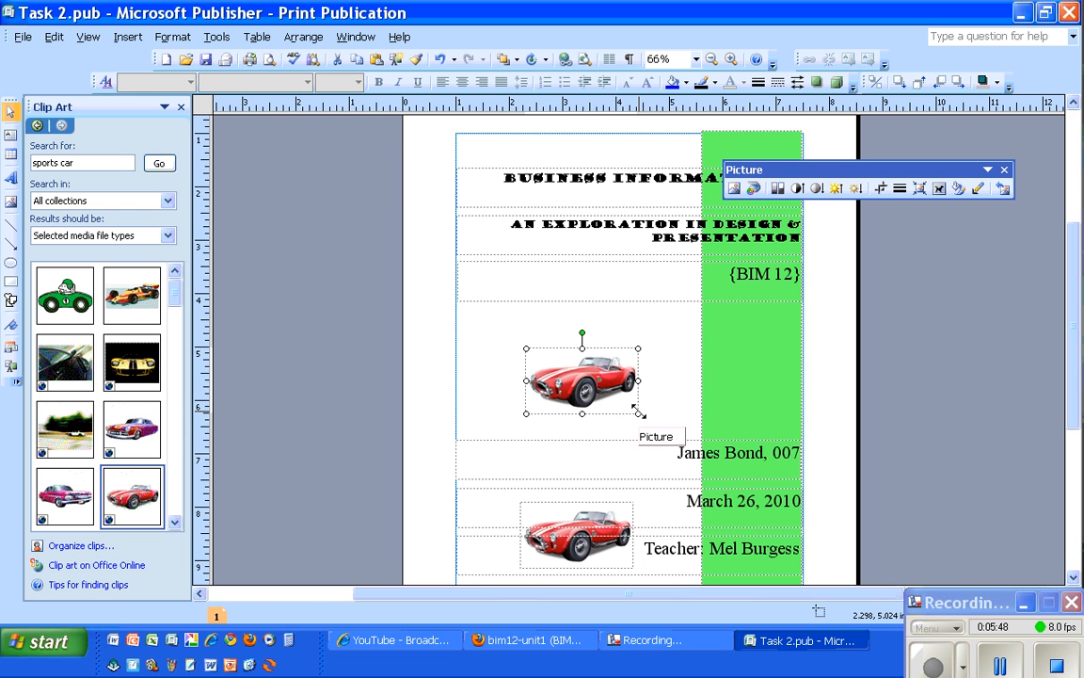
pyautogui.moveTo(639, 411); pyautogui.dragTo(477, 202)
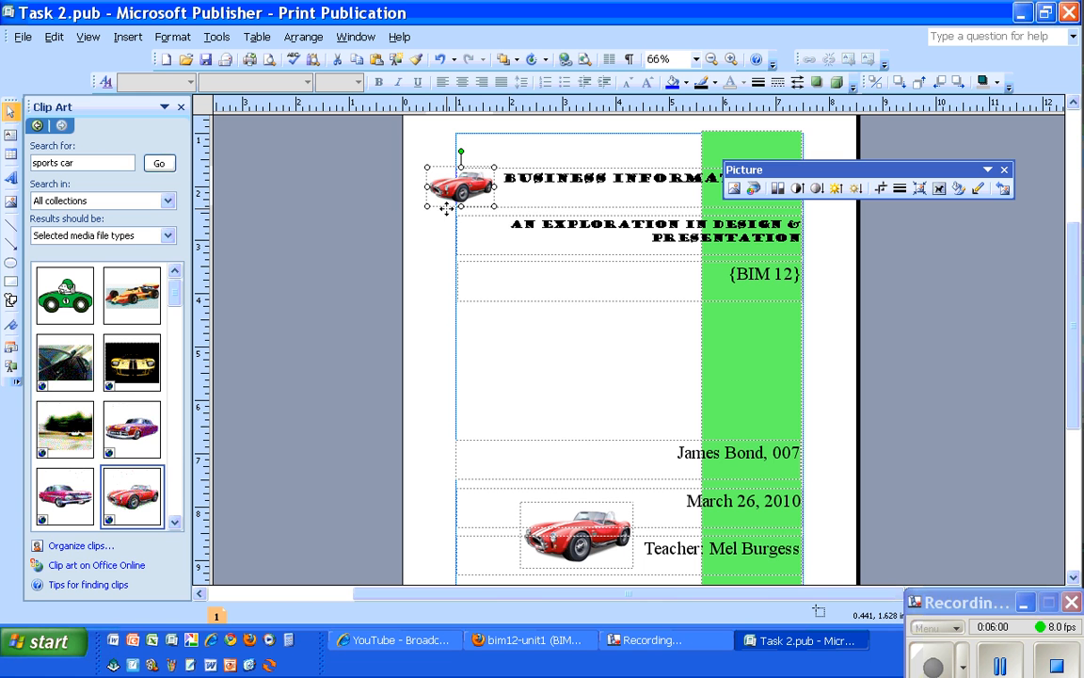
pyautogui.moveTo(447, 208); pyautogui.dragTo(447, 259)
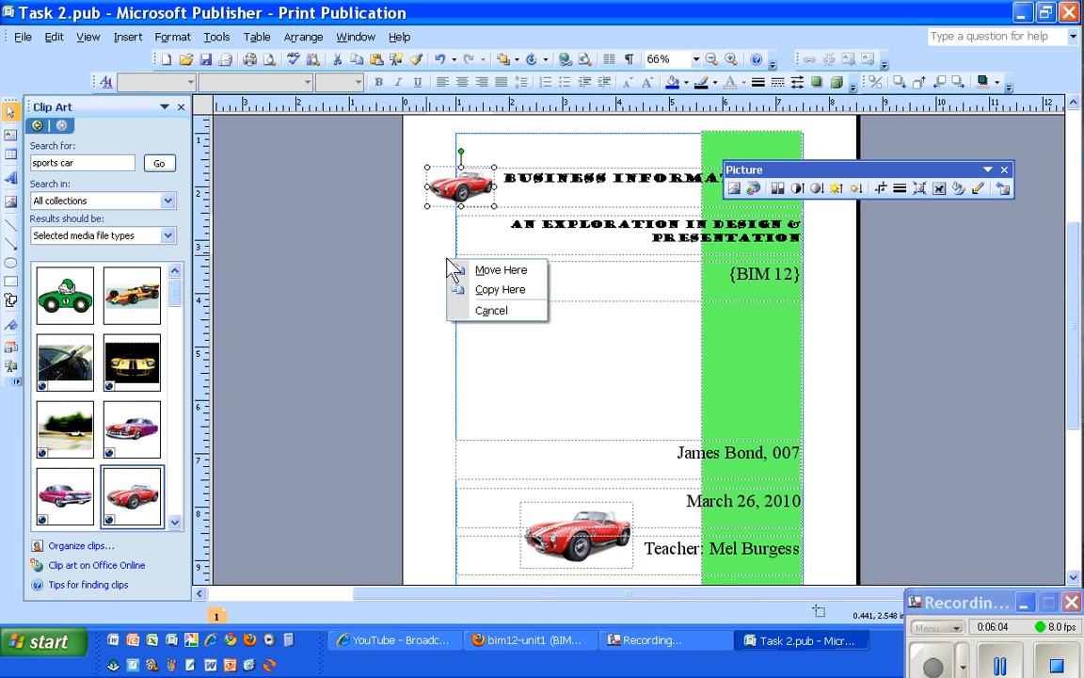
pyautogui.click(489, 290)
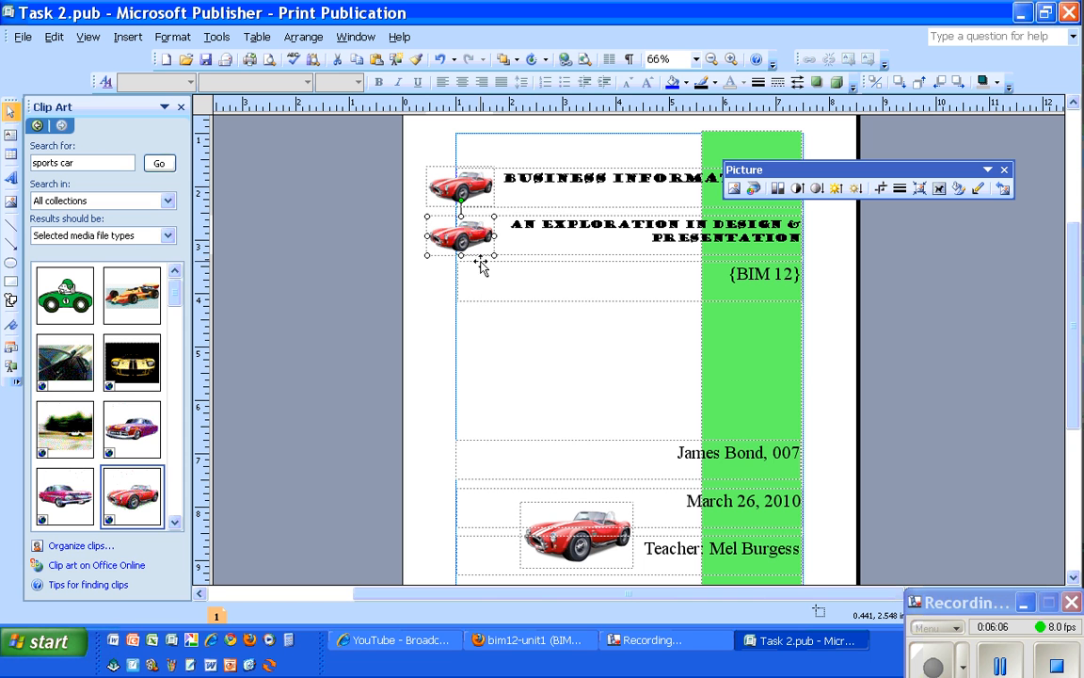